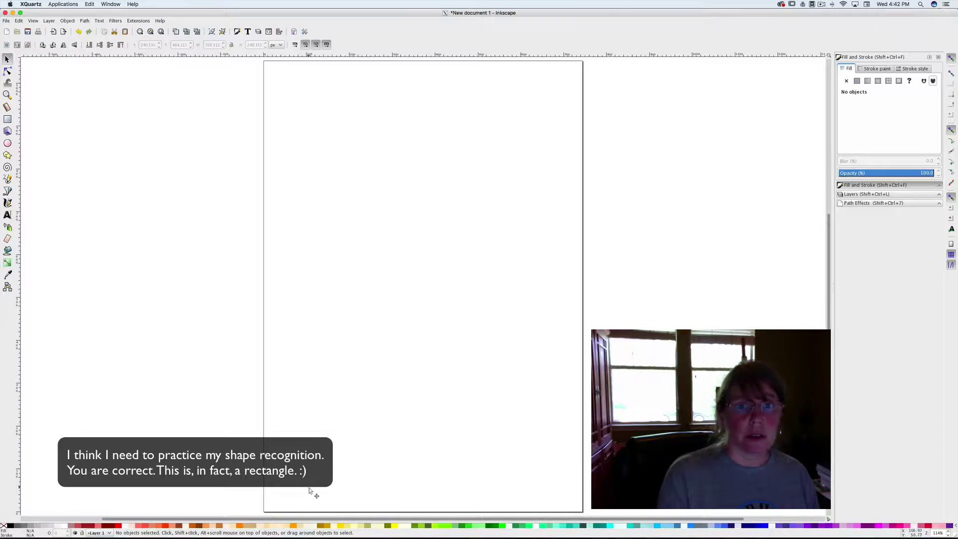
Step: Draw a large orange circle with the Ellipse tool and a smaller circle inside it
left_click(8, 143)
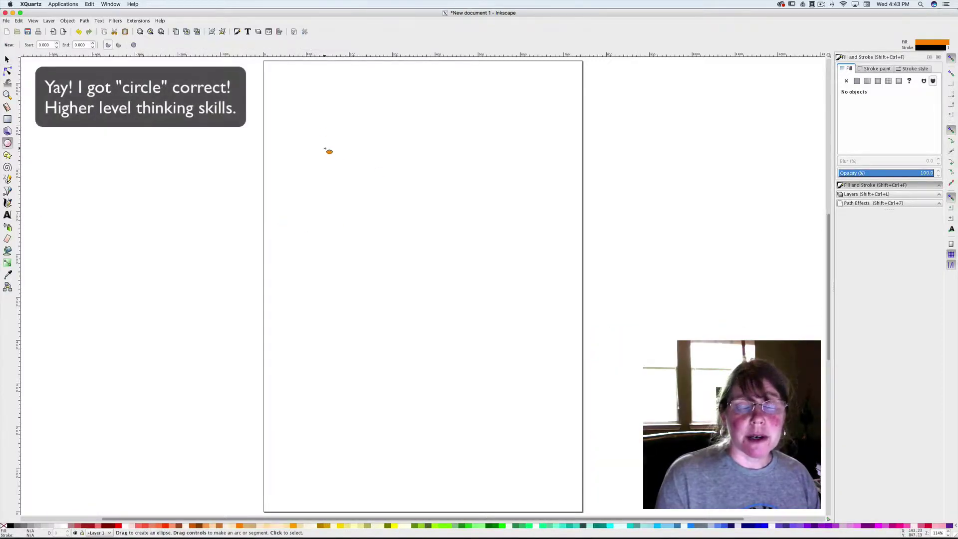
left_click_drag(325, 148, 533, 346)
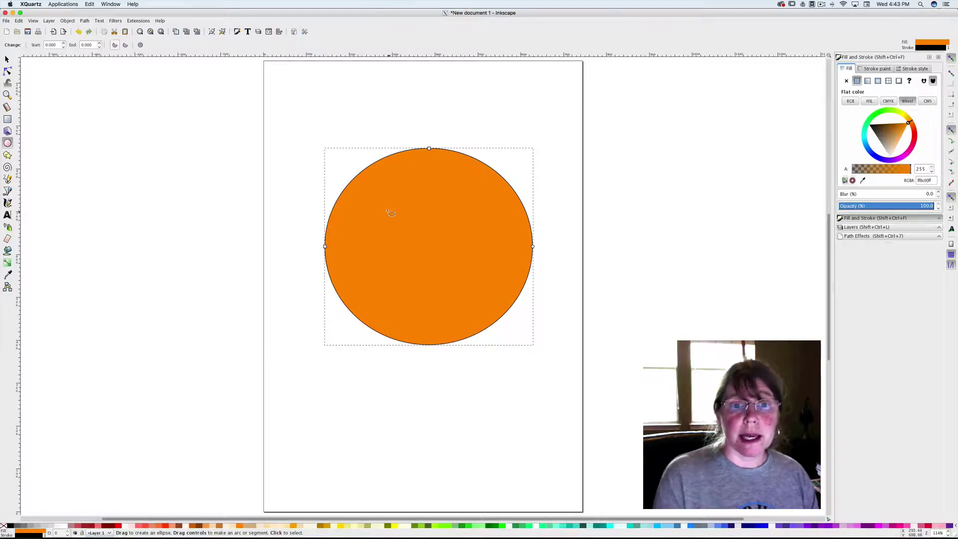
left_click_drag(395, 214, 501, 309)
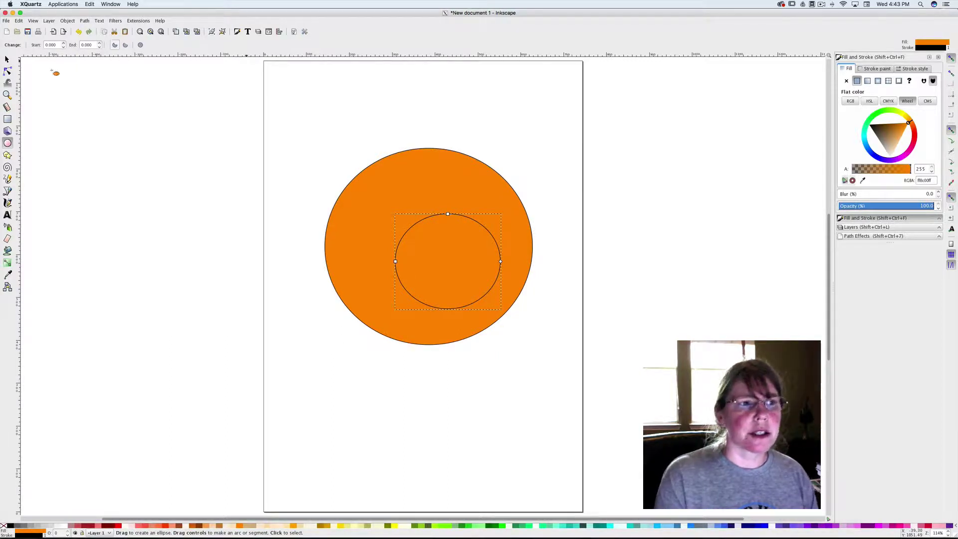
Step: Centre the small circle inside the large orange one, then deselect it
left_click(7, 59)
left_click_drag(441, 271, 422, 260)
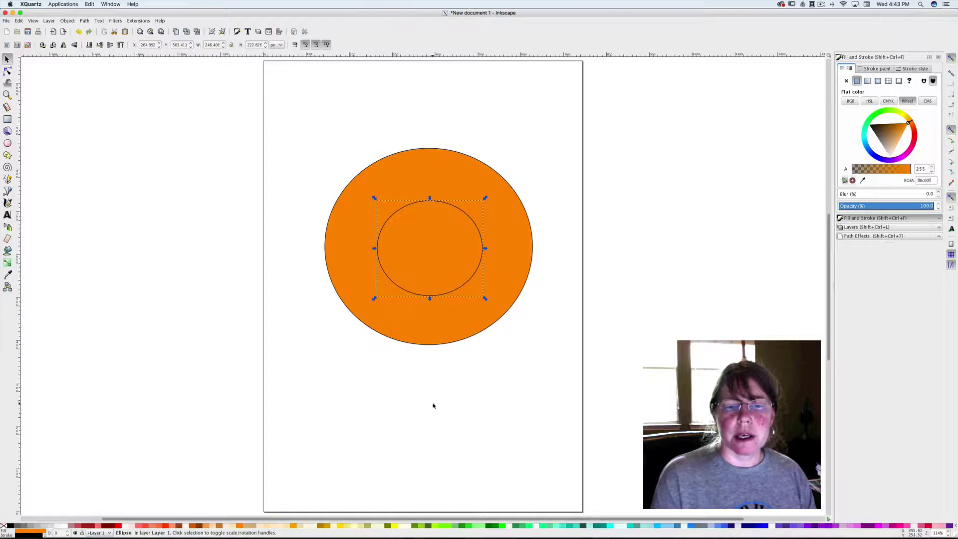
left_click(430, 405)
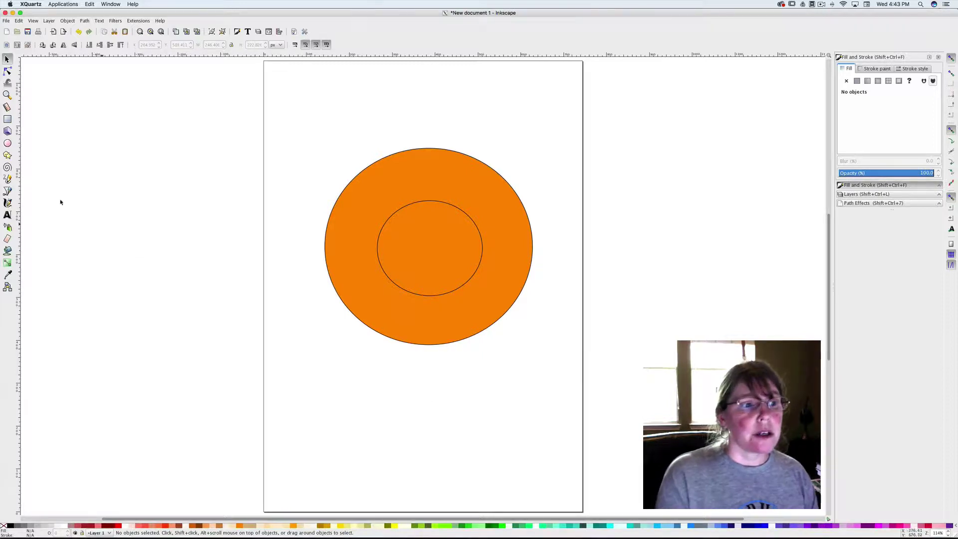
Step: Draw two crossing diagonal lines and one near-vertical line through the circle's centre with the pen
left_click(7, 191)
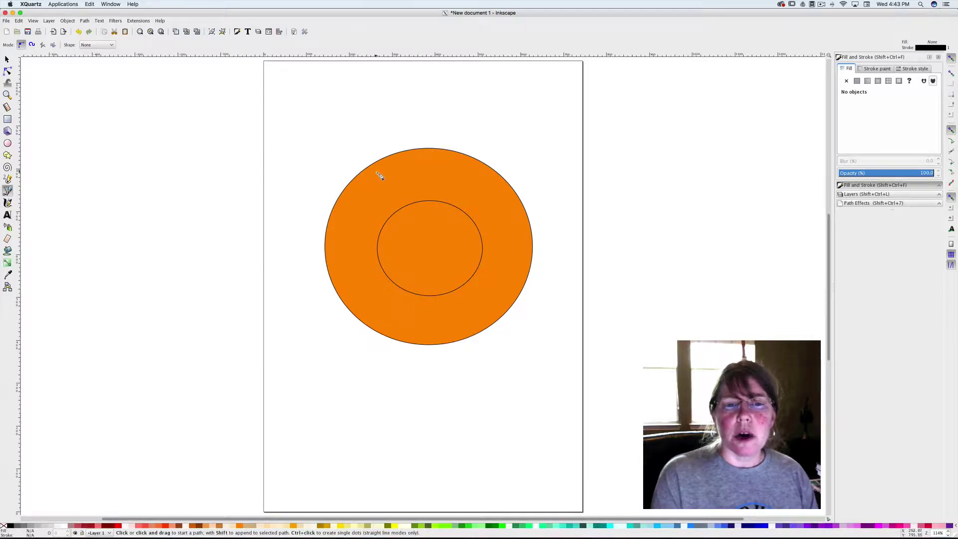
left_click(370, 171)
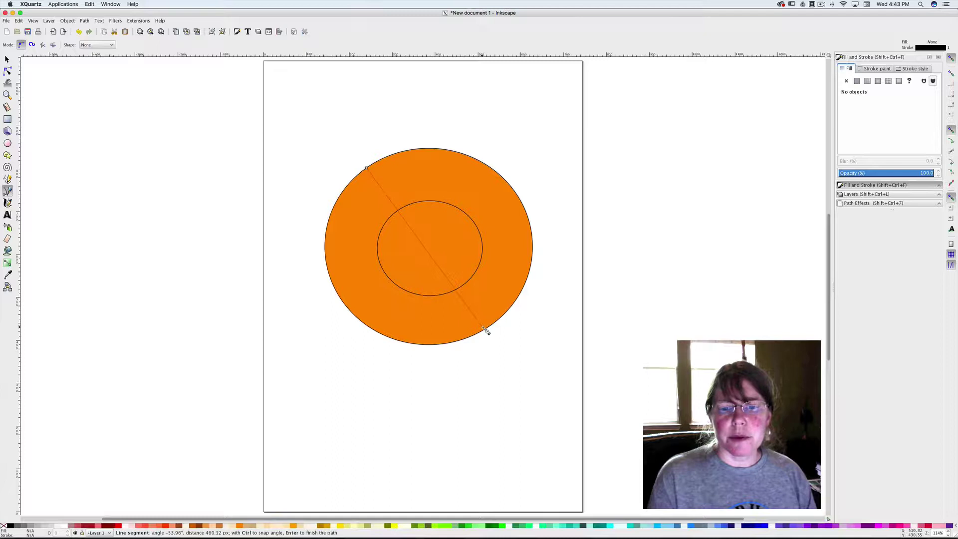
double_click(486, 330)
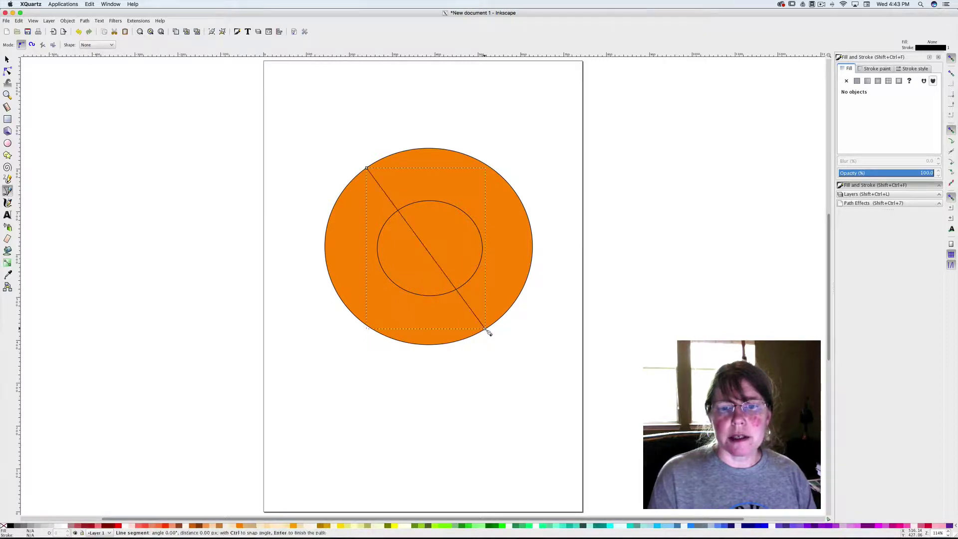
left_click(342, 300)
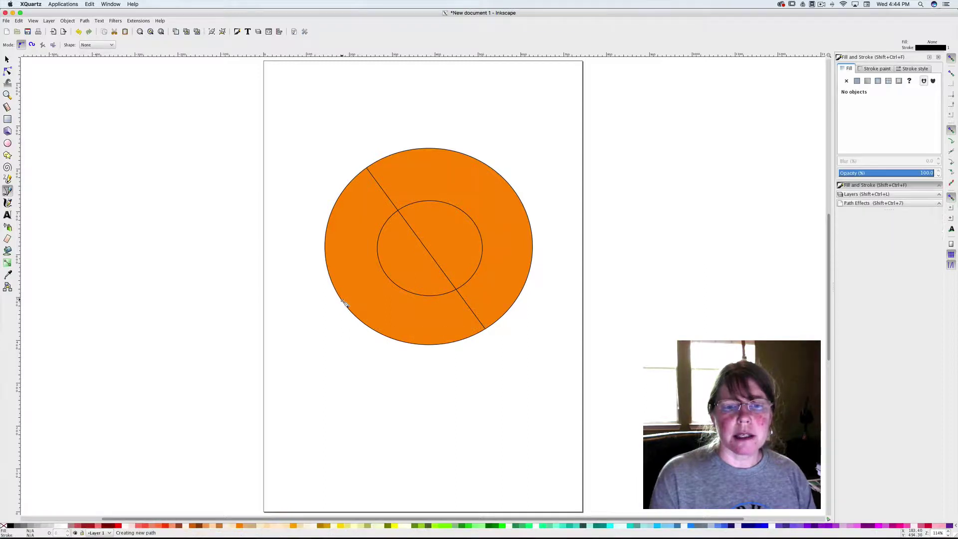
double_click(517, 195)
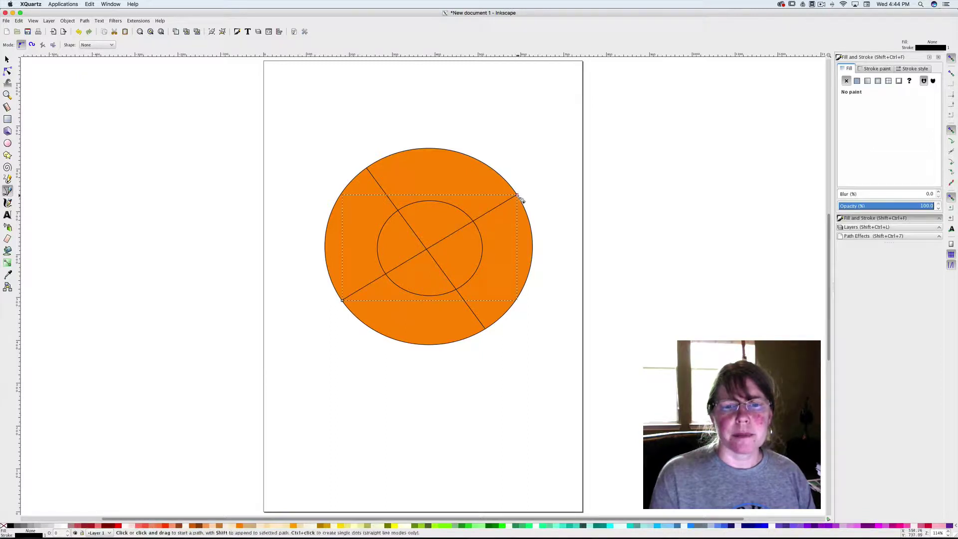
left_click(447, 151)
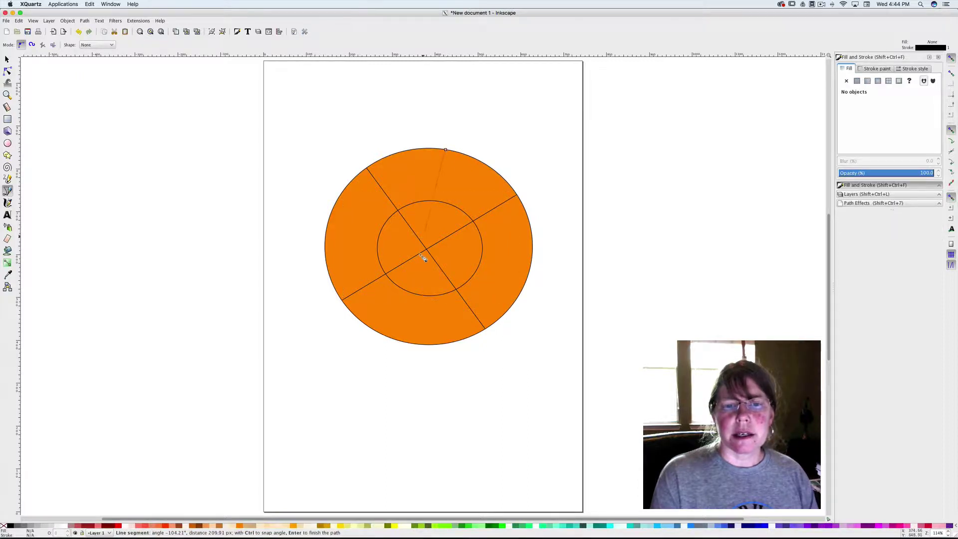
double_click(409, 342)
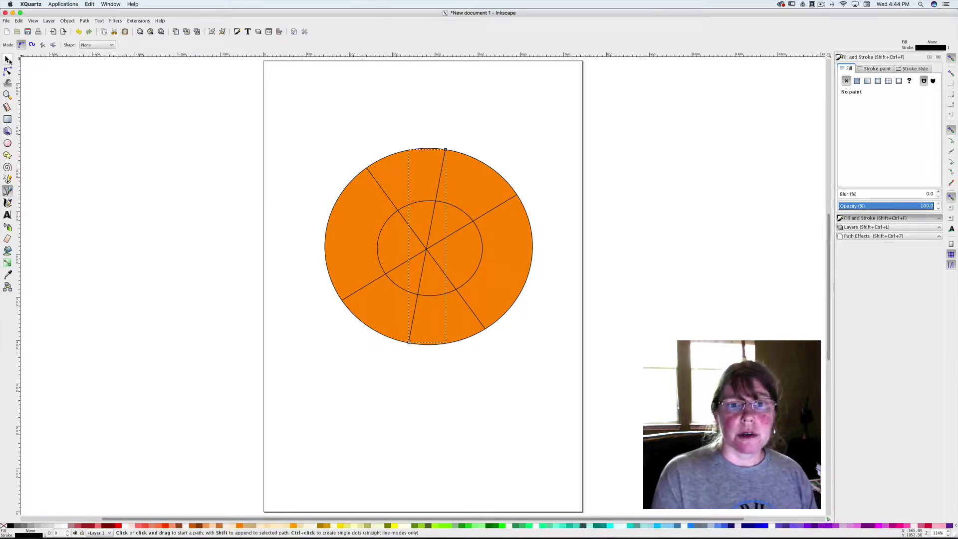
left_click(8, 60)
left_click(322, 102)
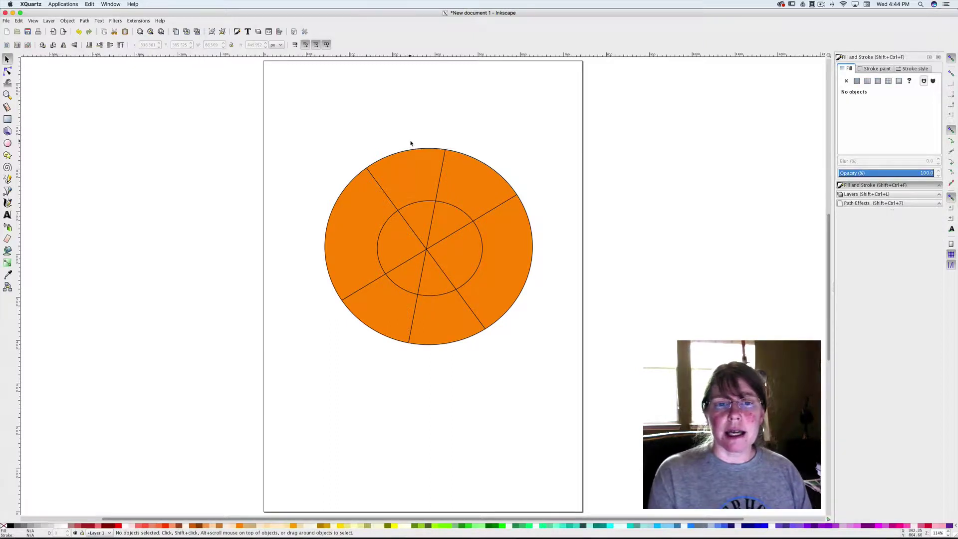
Step: Rotate the upper-left diagonal line to even the wedges and turn the near-vertical line upright
left_click(377, 182)
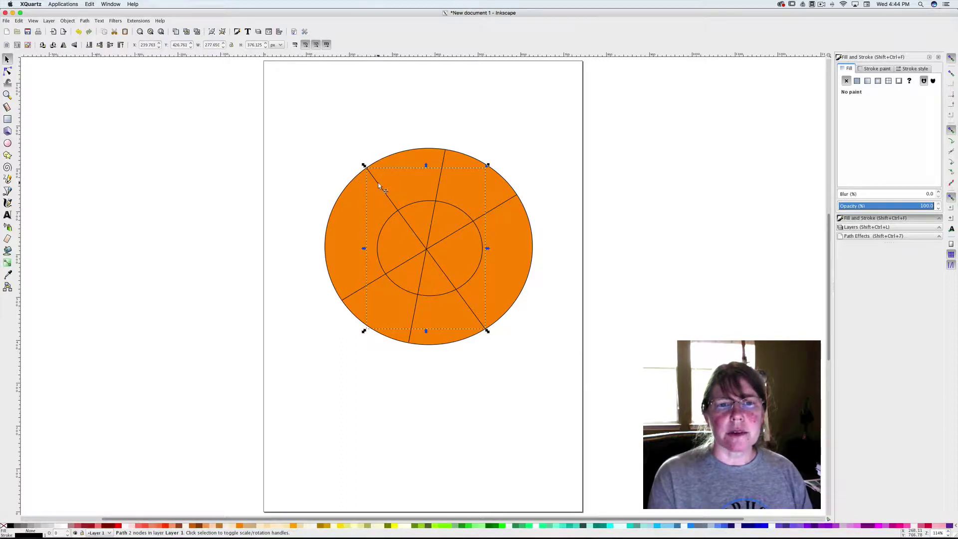
left_click(382, 190)
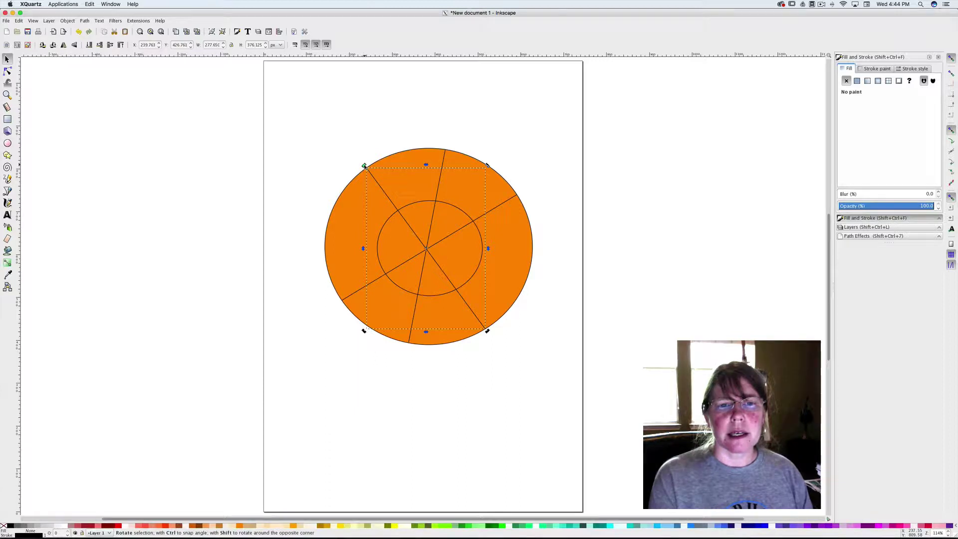
left_click_drag(363, 165, 347, 198)
left_click(442, 168)
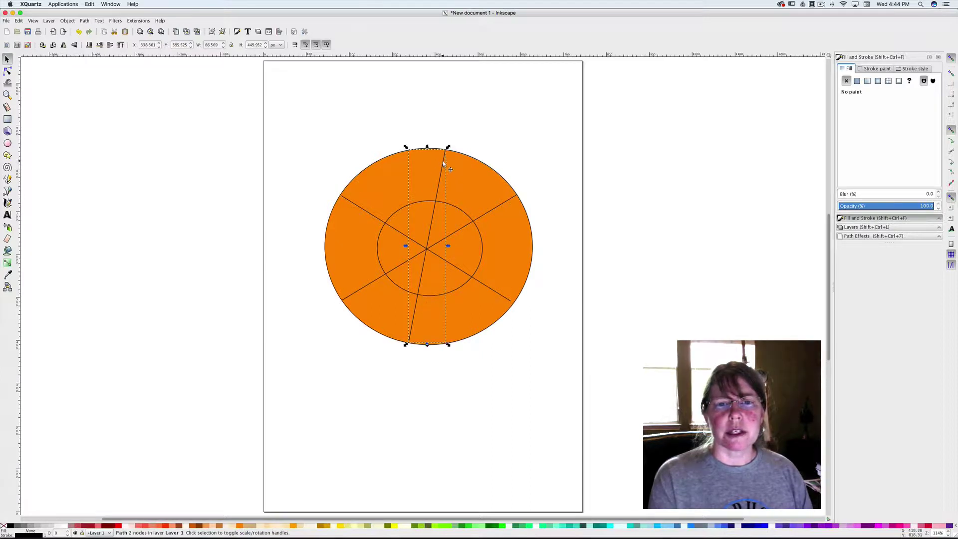
left_click(442, 160)
left_click_drag(447, 147, 434, 145)
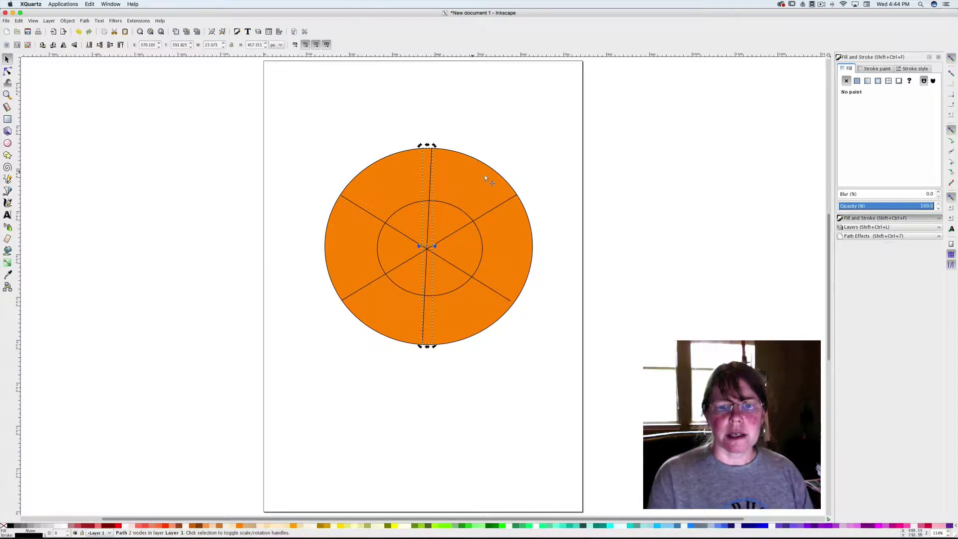
left_click(511, 133)
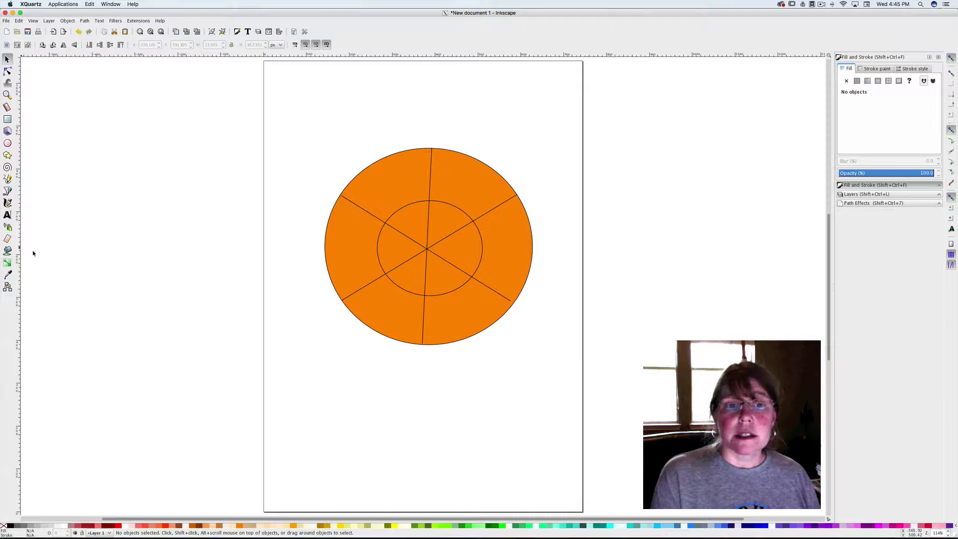
Step: Paint-bucket the upper-left outer wedge blue, recolour it red, and fill more outer wedges red
left_click(7, 250)
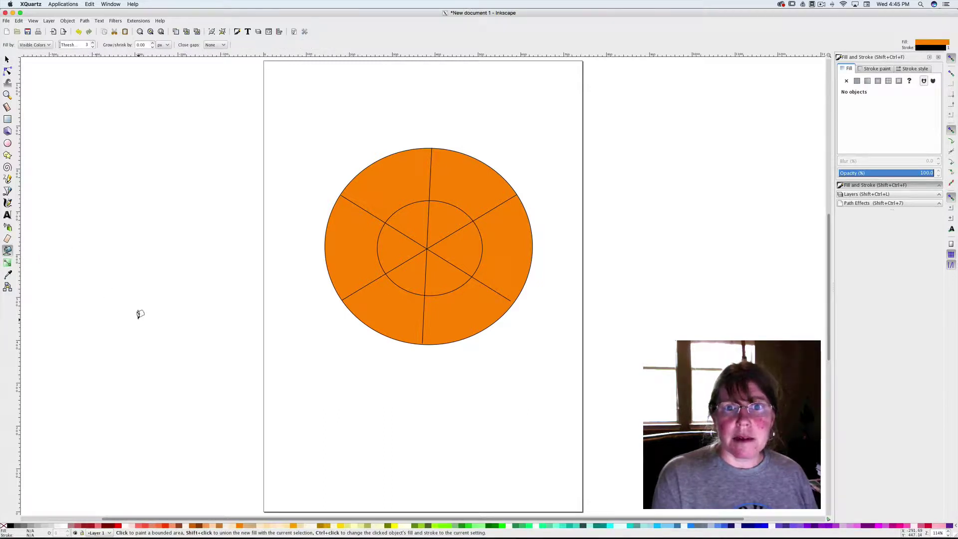
mouse_move(589, 527)
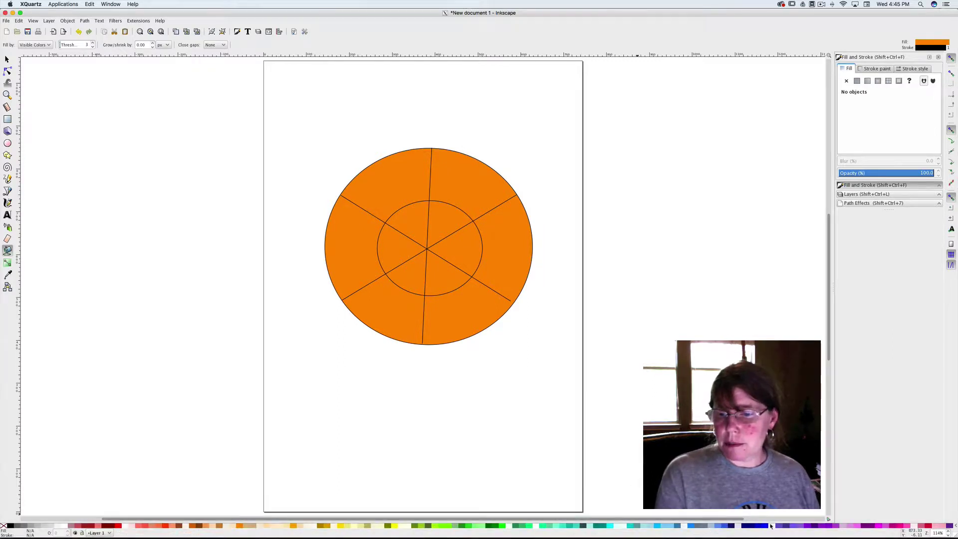
left_click(769, 526)
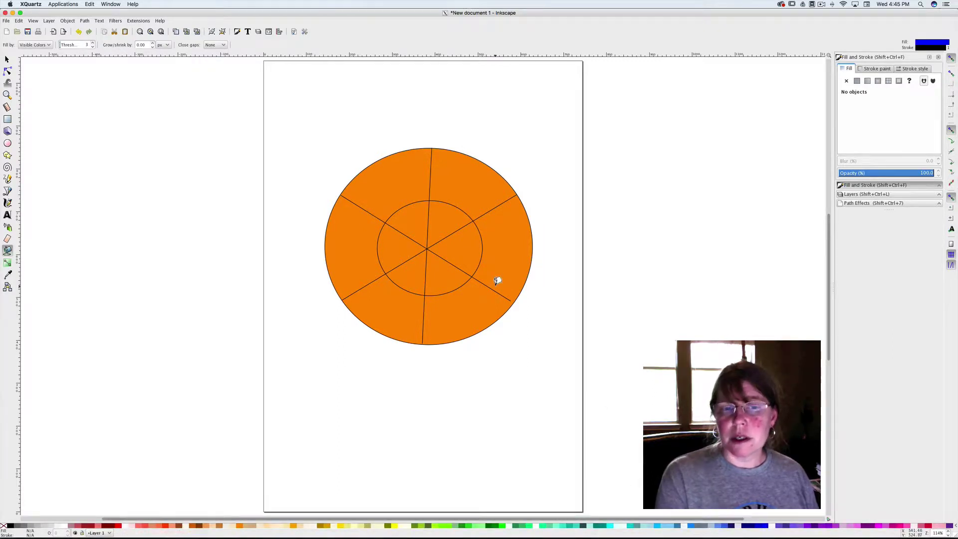
left_click(388, 177)
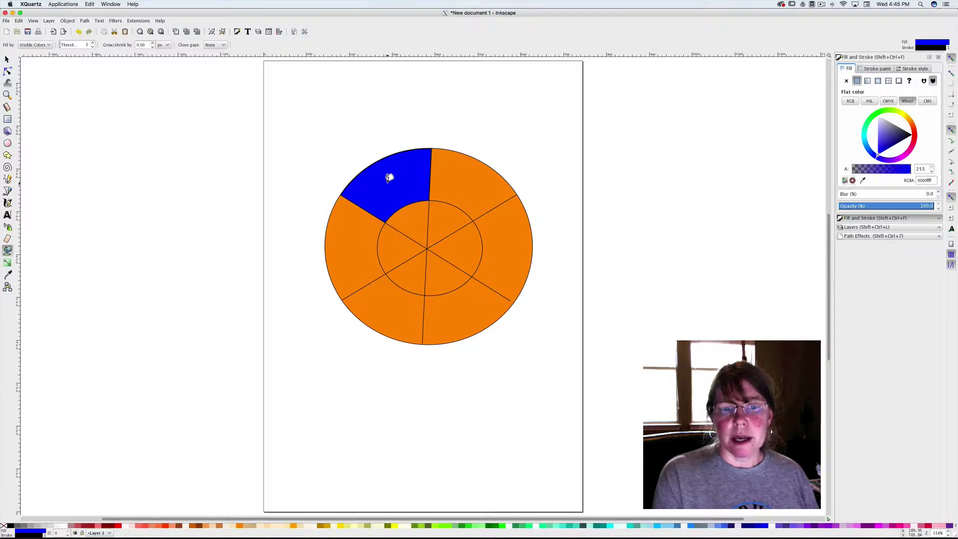
left_click(118, 526)
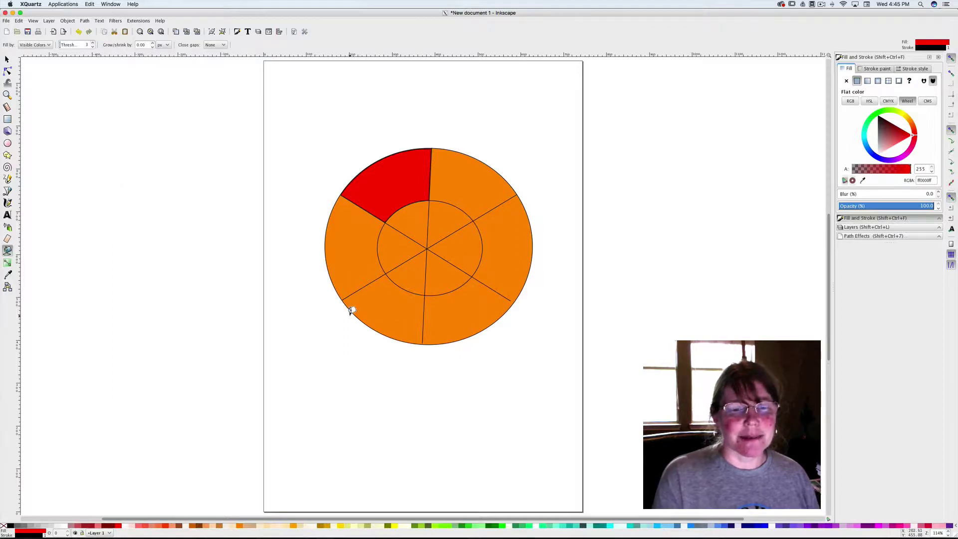
left_click(379, 309)
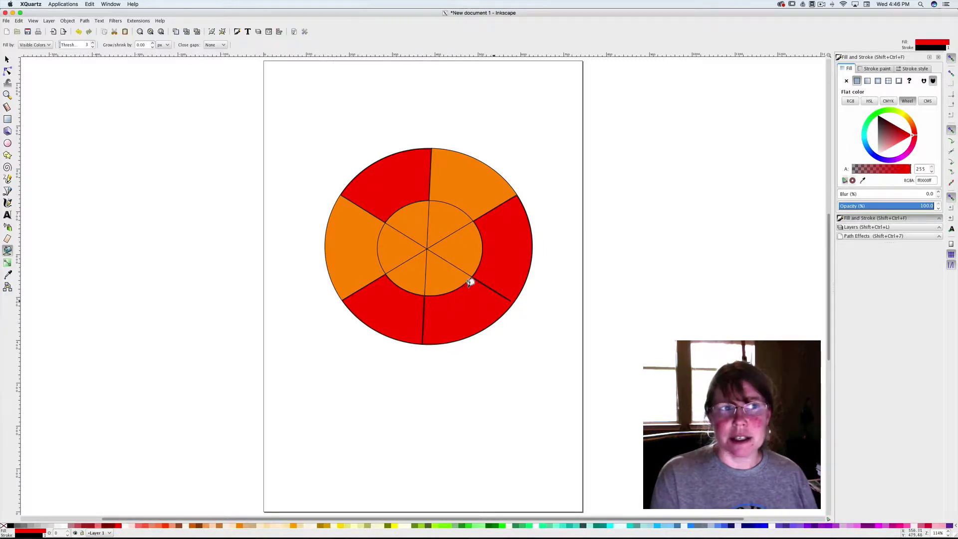
Step: Zoom in on the colour wheel and undo the red fills on the outer wedges
left_click(7, 95)
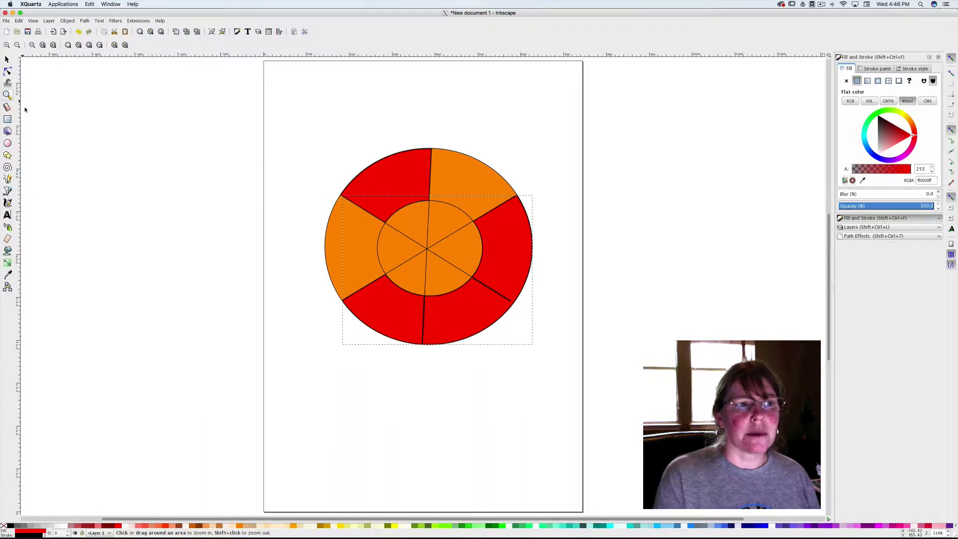
left_click(516, 306)
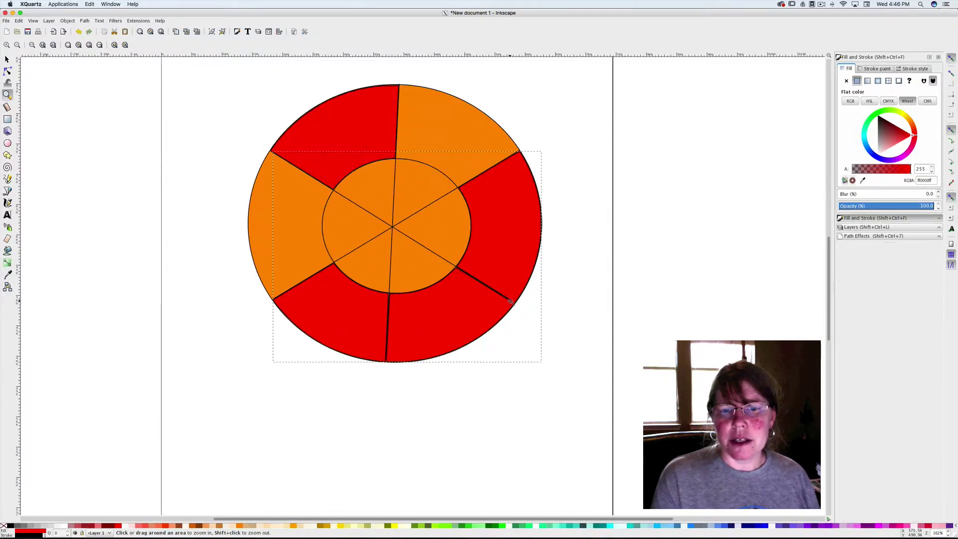
left_click(519, 313)
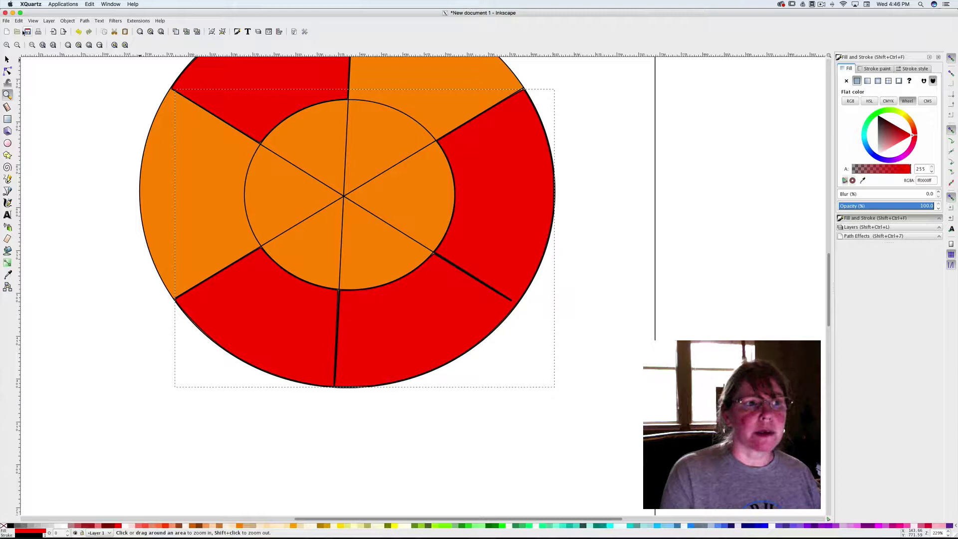
left_click(79, 32)
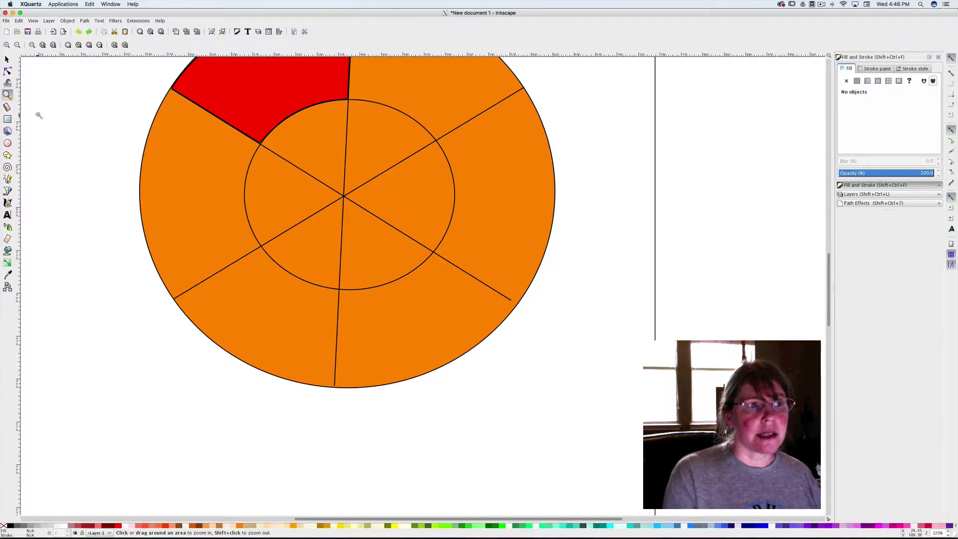
Step: Lengthen the vertical and lower-right diagonal dividing lines so they reach the circle's edge
left_click(7, 60)
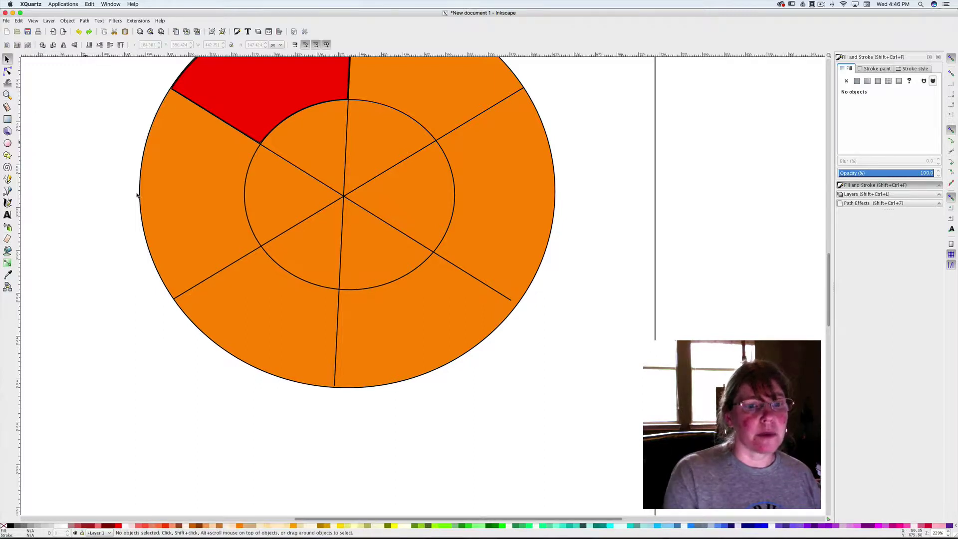
left_click(336, 377)
left_click_drag(343, 388, 344, 393)
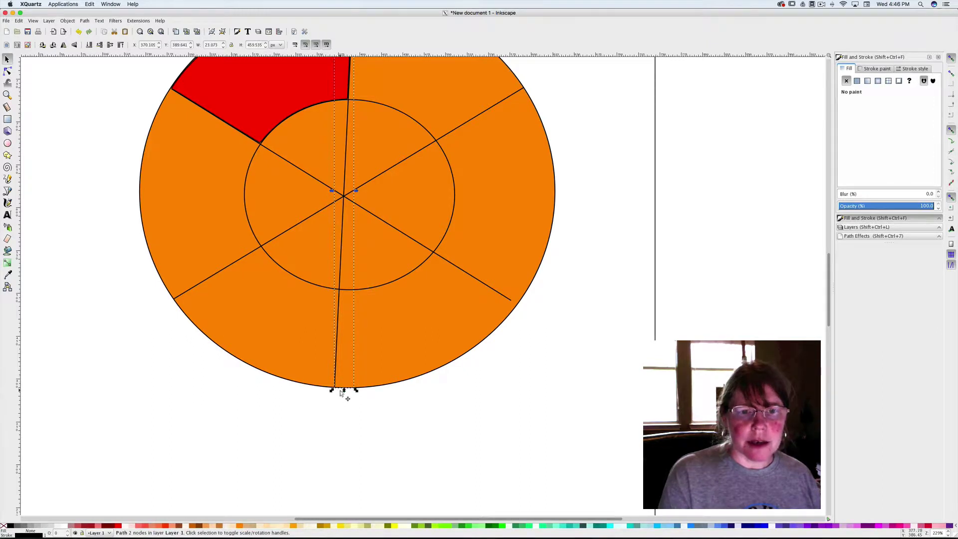
left_click(509, 302)
left_click_drag(514, 303, 515, 312)
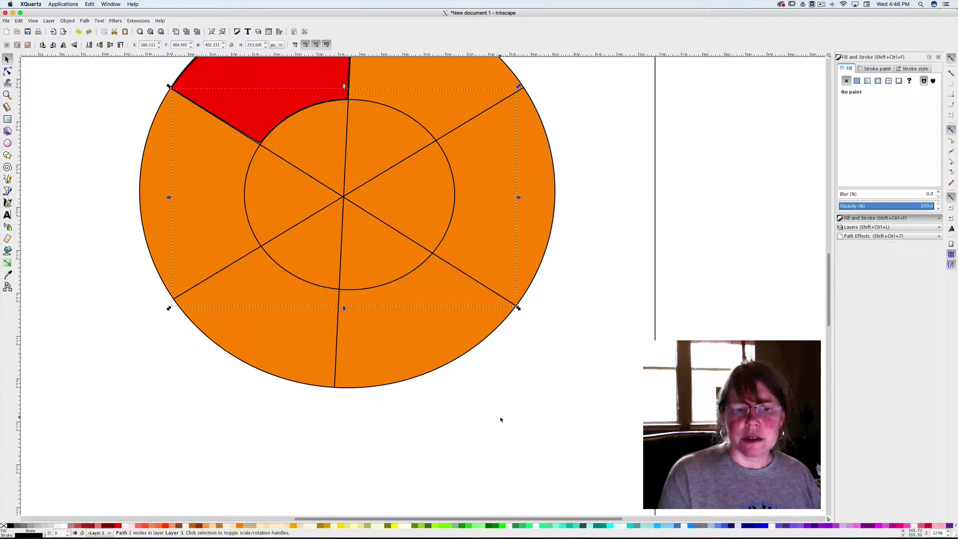
left_click(495, 420)
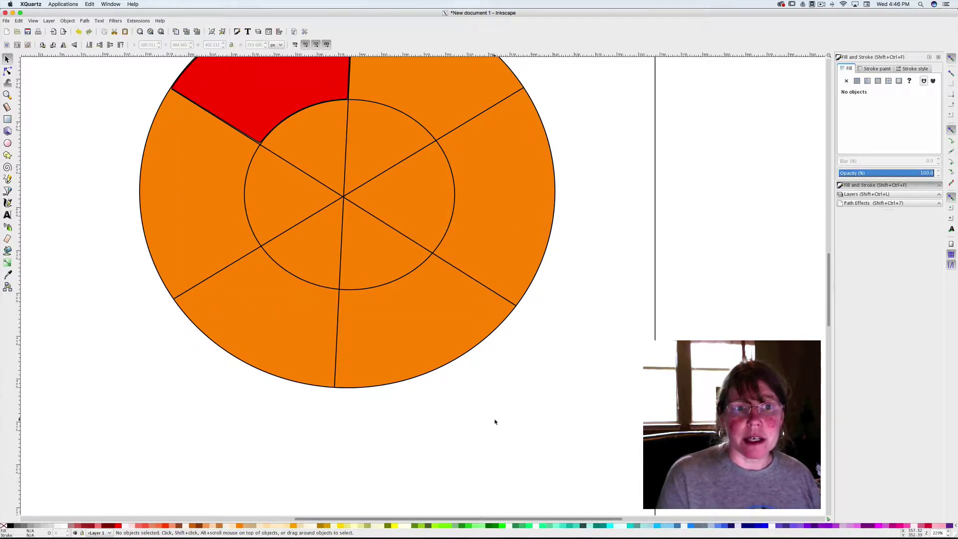
Step: Fill the lower-left outer wedge blue and the right outer wedge yellow with the Paint Bucket
left_click(275, 358)
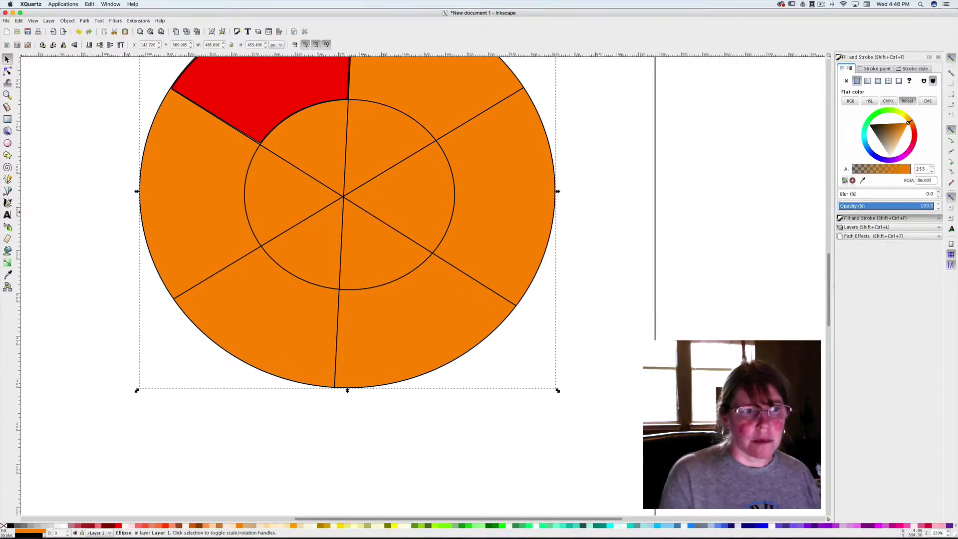
left_click(7, 249)
left_click(278, 320)
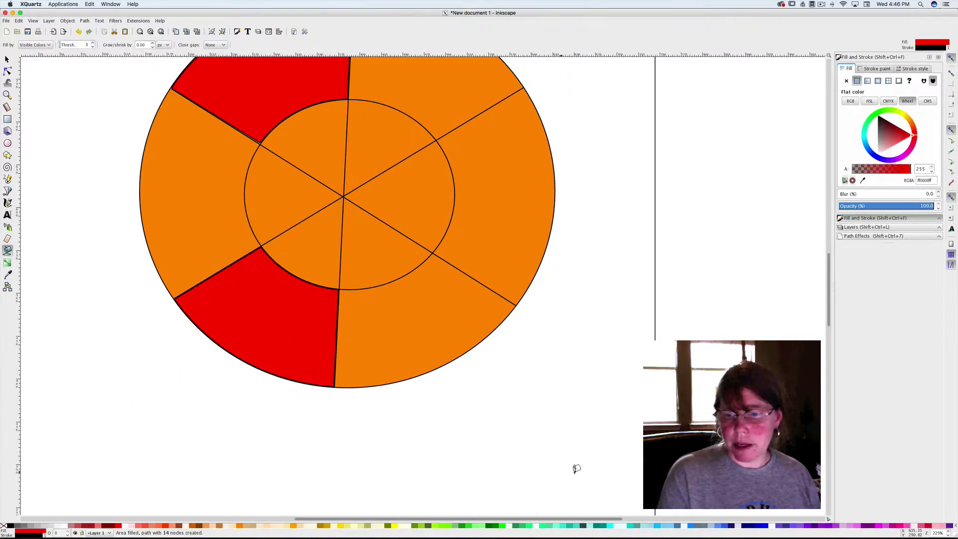
left_click(767, 526)
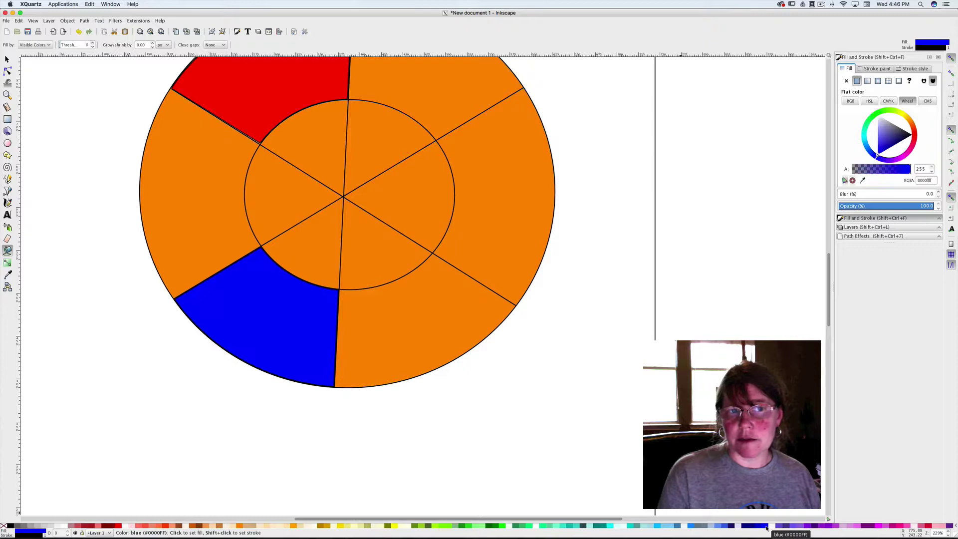
left_click(522, 208)
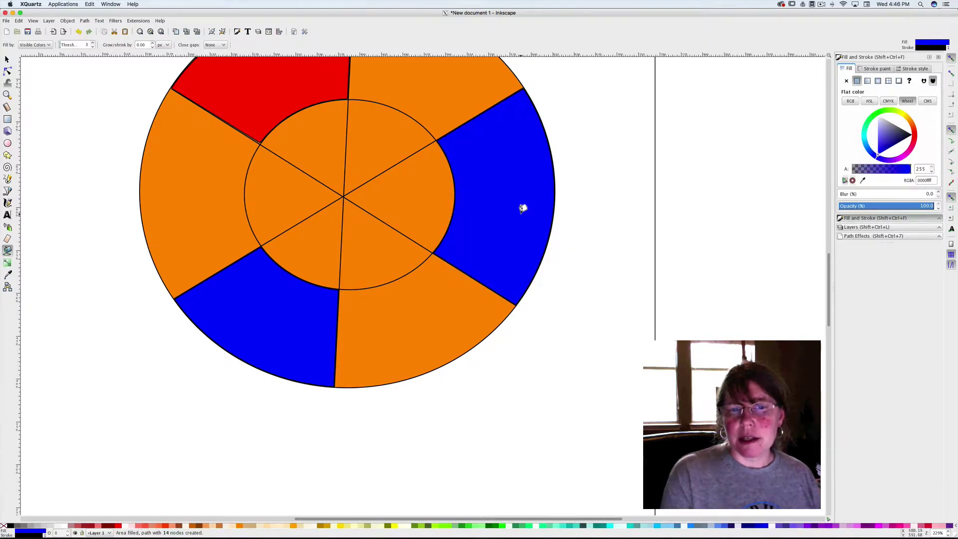
left_click(393, 526)
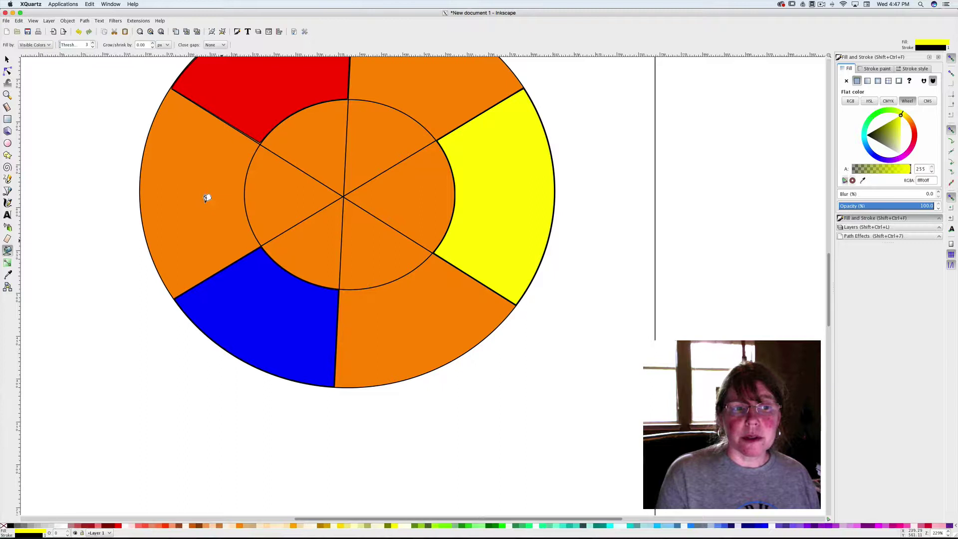
Step: Fill the left outer wedge dark violet, shifted to a slightly bluer shade
left_click(194, 174)
mouse_move(471, 529)
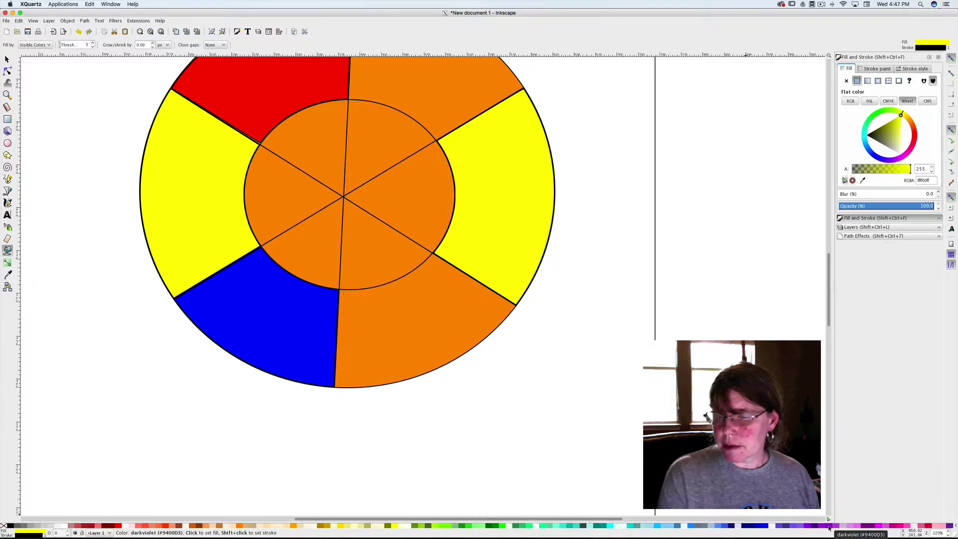
left_click(830, 527)
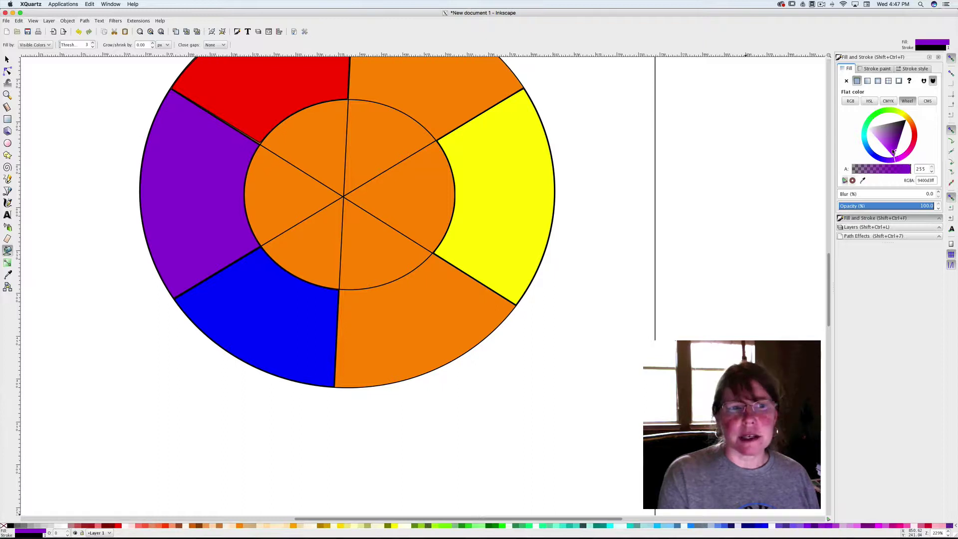
left_click_drag(896, 163, 892, 159)
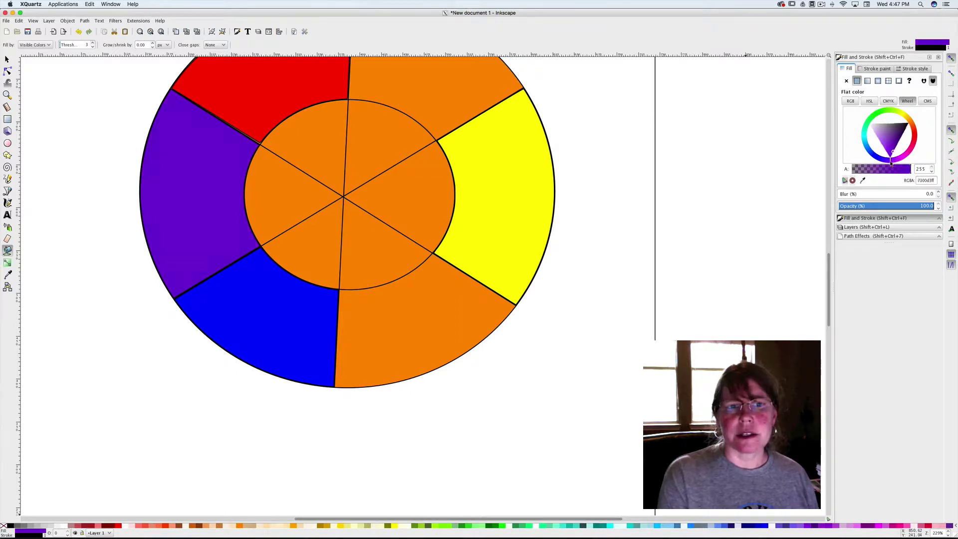
Step: Fill the lower-right outer wedge green and undo the accidental upper-right fill
left_click(458, 320)
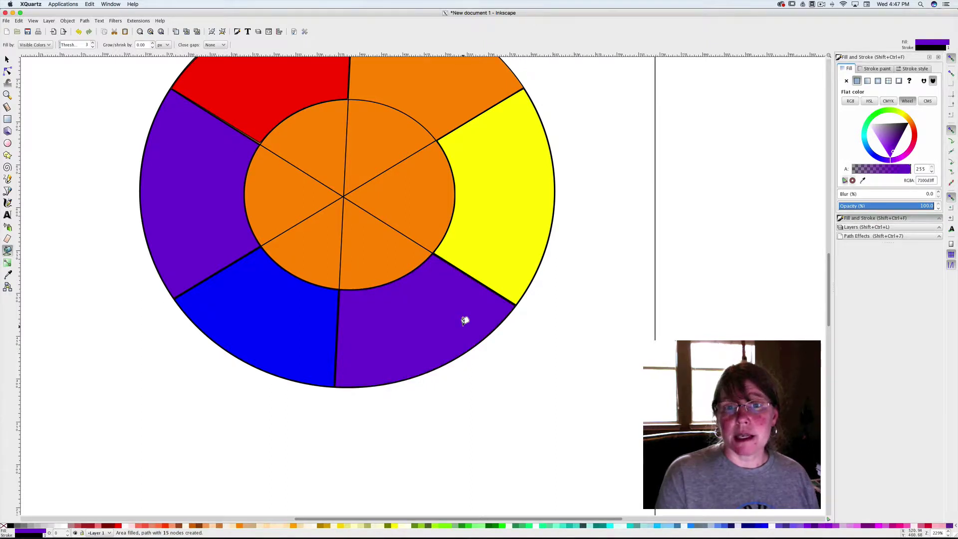
left_click(495, 527)
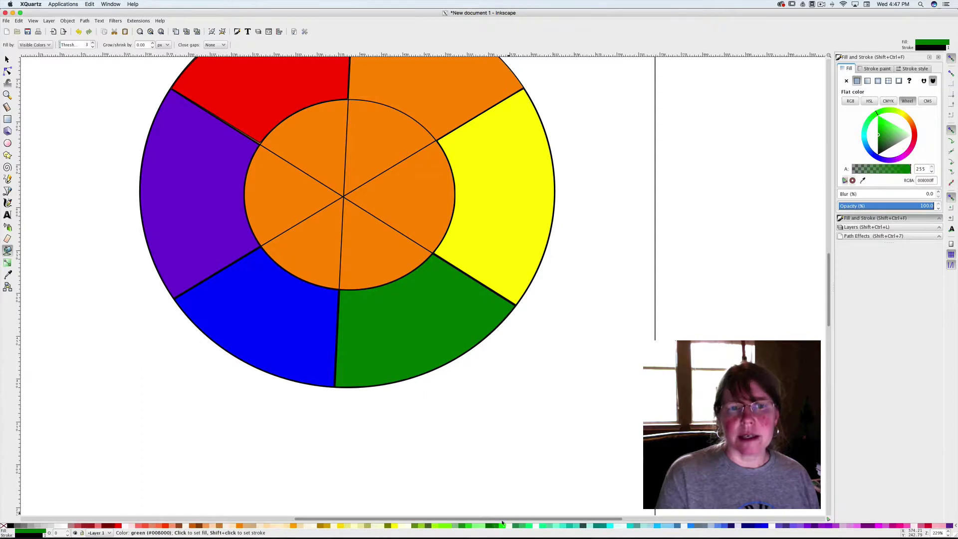
left_click(436, 79)
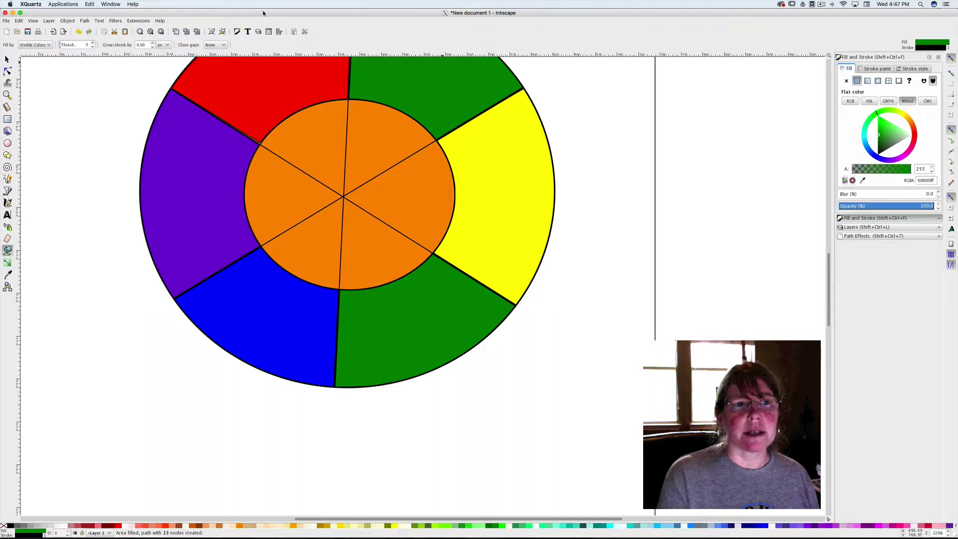
left_click(79, 32)
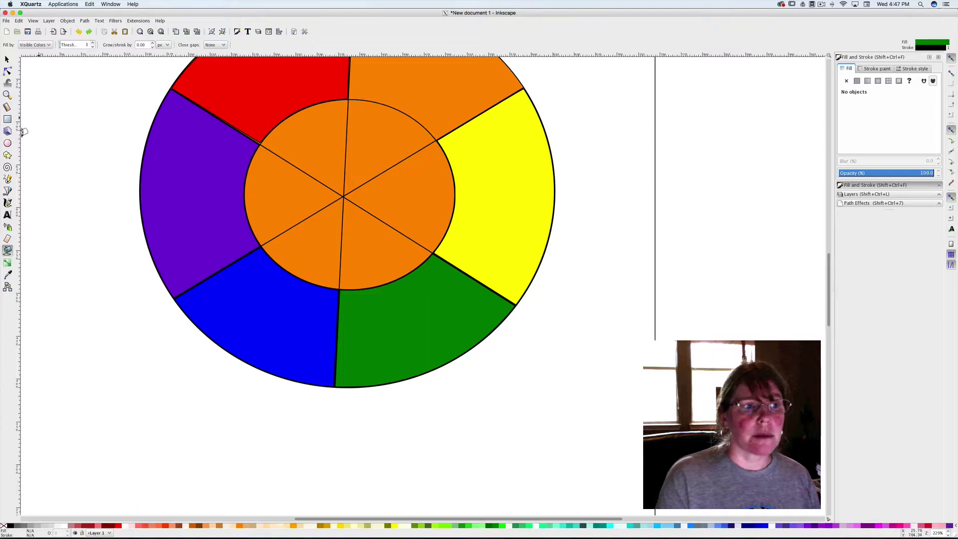
Step: Draw spoke lines to the centre from the inner circle's upper-left, top, upper-right and right edges
left_click(7, 190)
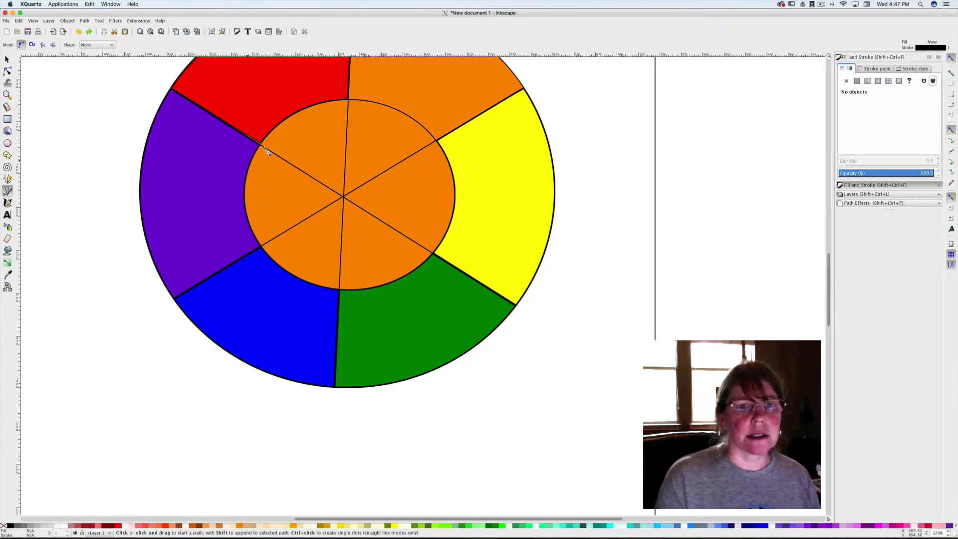
left_click(282, 126)
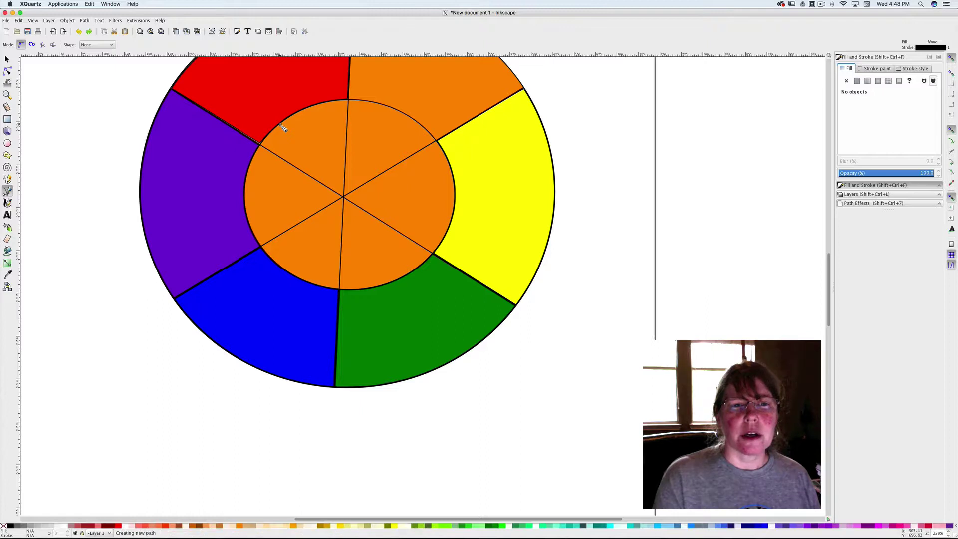
double_click(344, 198)
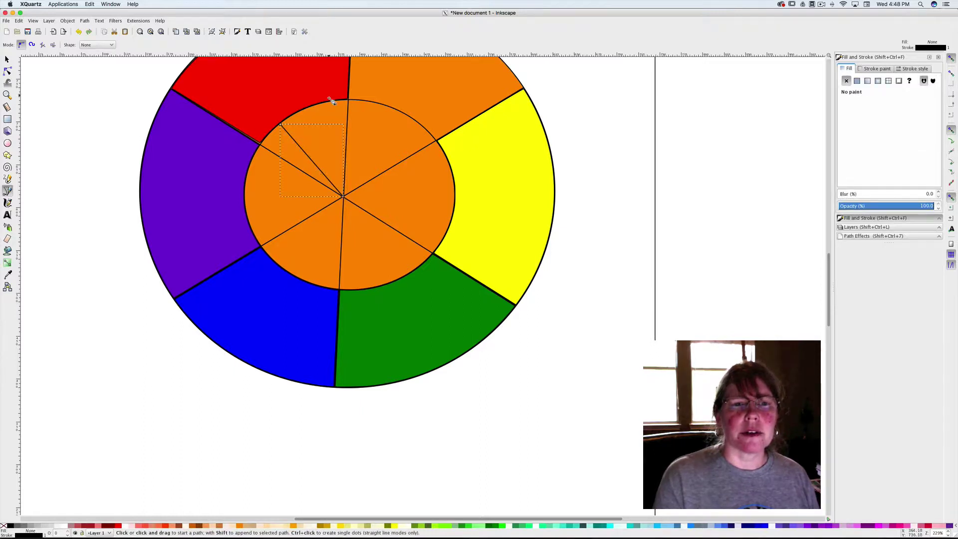
left_click(315, 109)
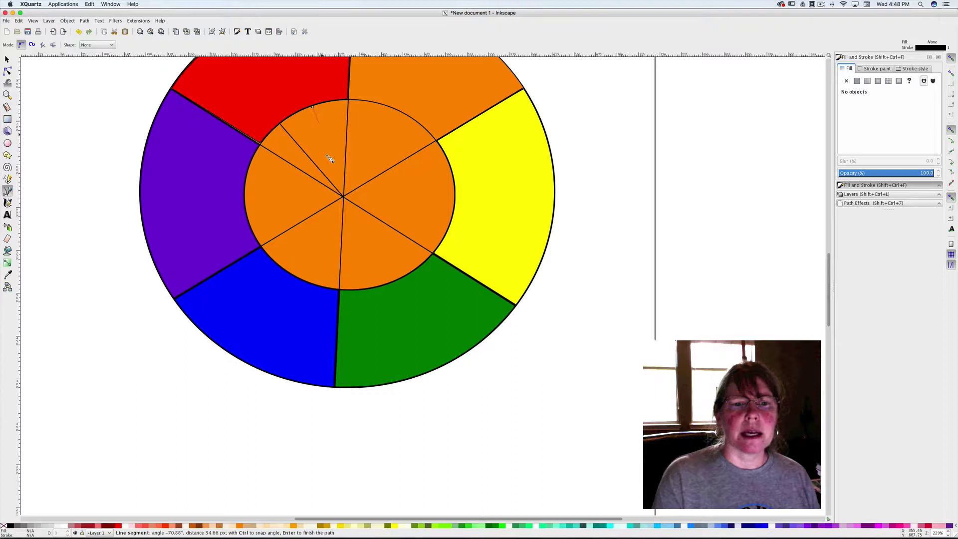
double_click(344, 197)
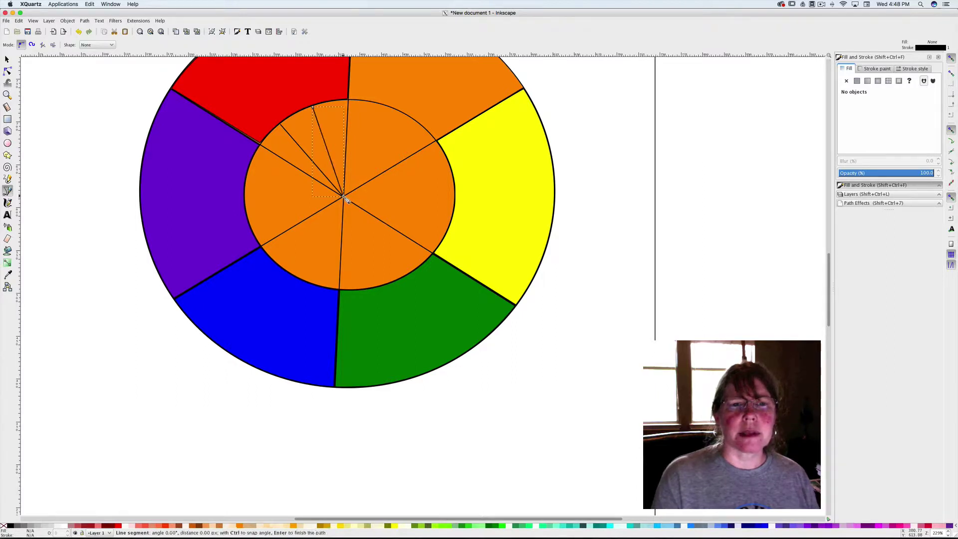
left_click(375, 103)
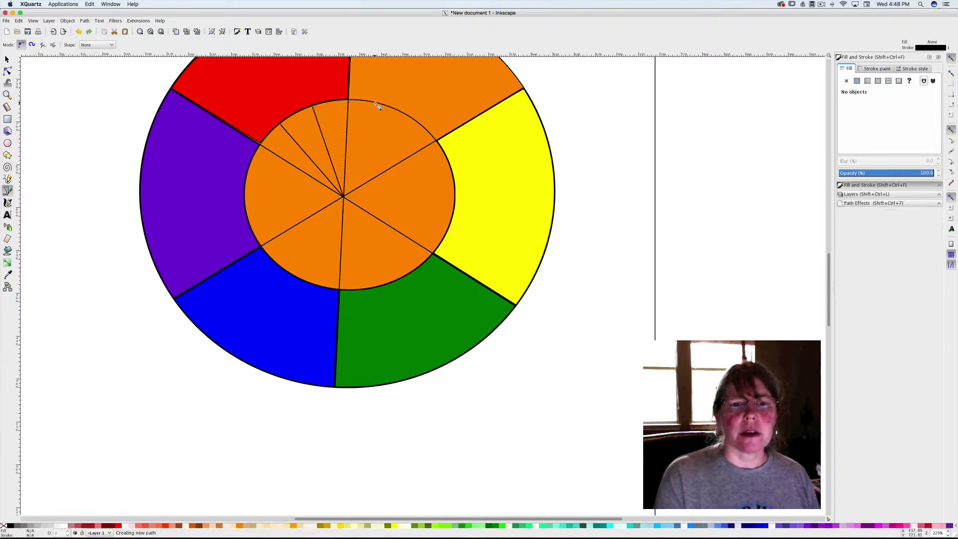
double_click(345, 196)
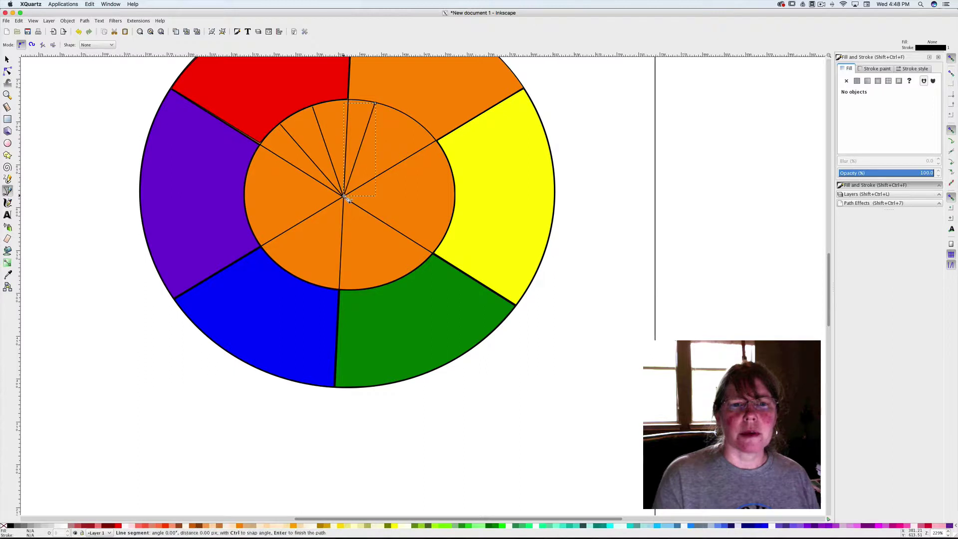
left_click(405, 115)
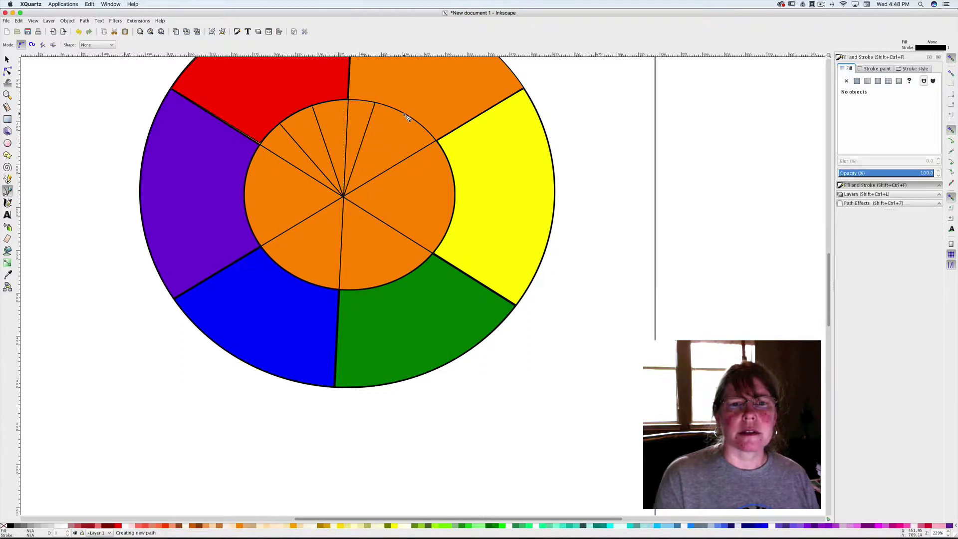
double_click(346, 197)
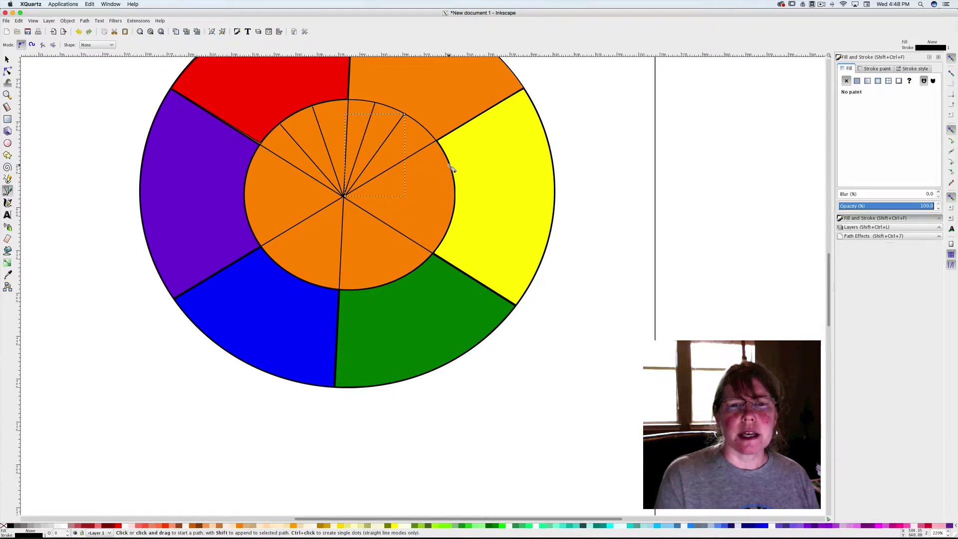
left_click(449, 165)
double_click(345, 198)
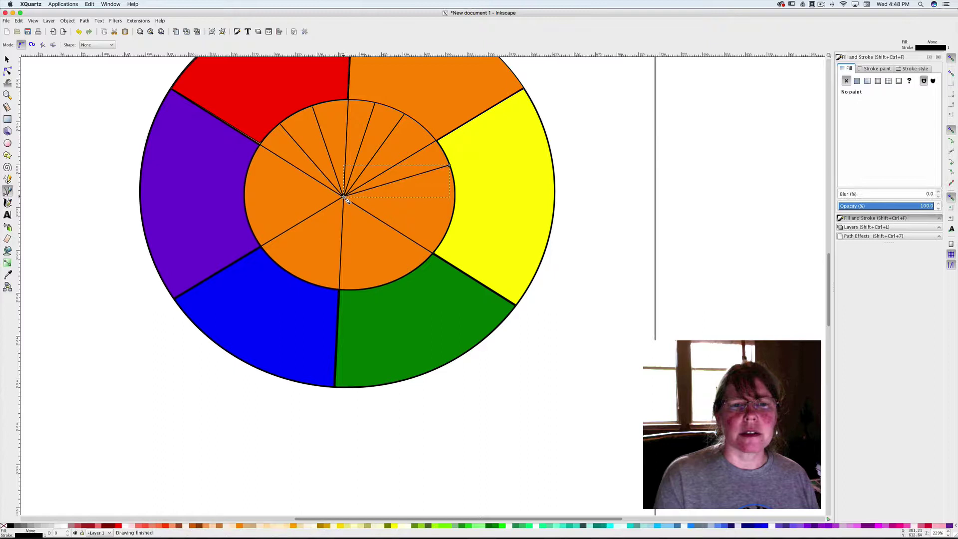
left_click(448, 226)
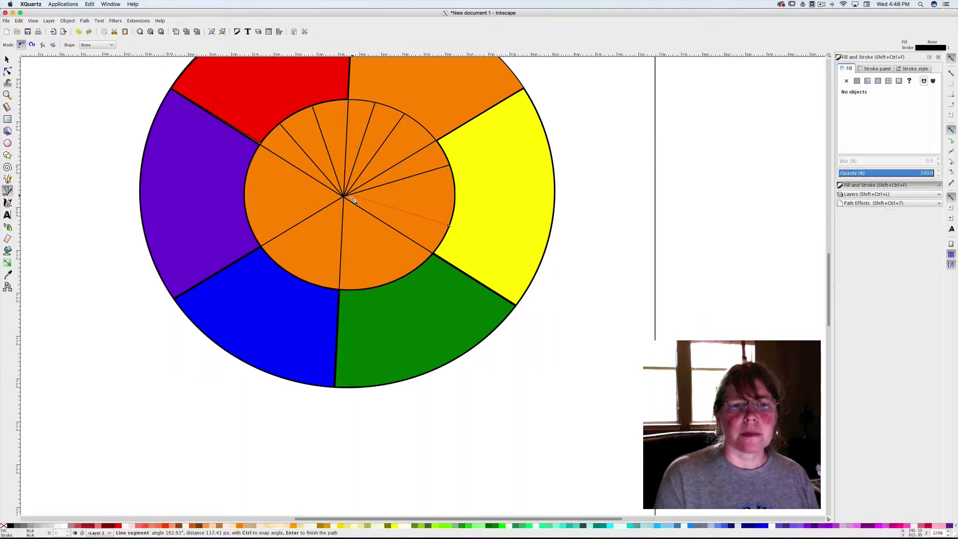
double_click(346, 198)
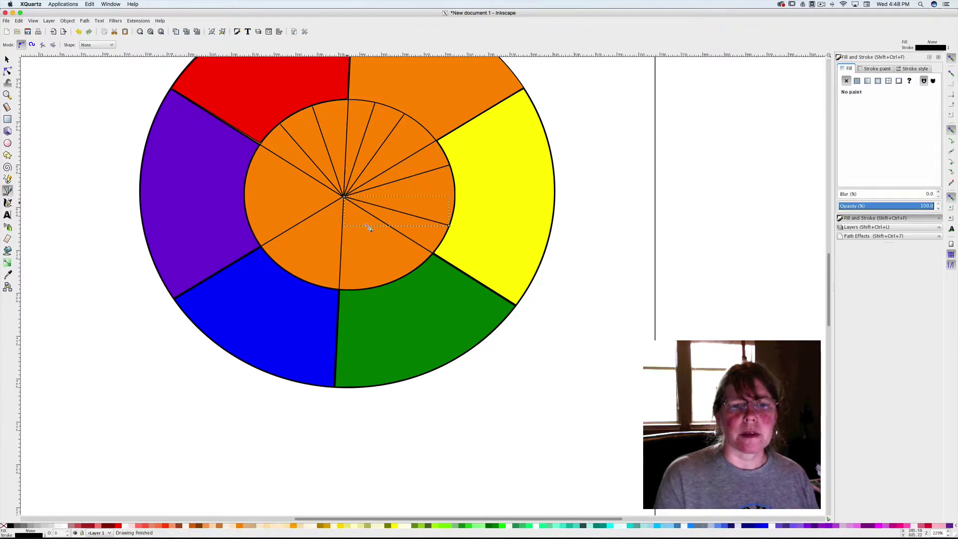
Step: Draw more spokes to the centre from the lower-right, bottom, lower-left and left edges
left_click(411, 272)
double_click(345, 197)
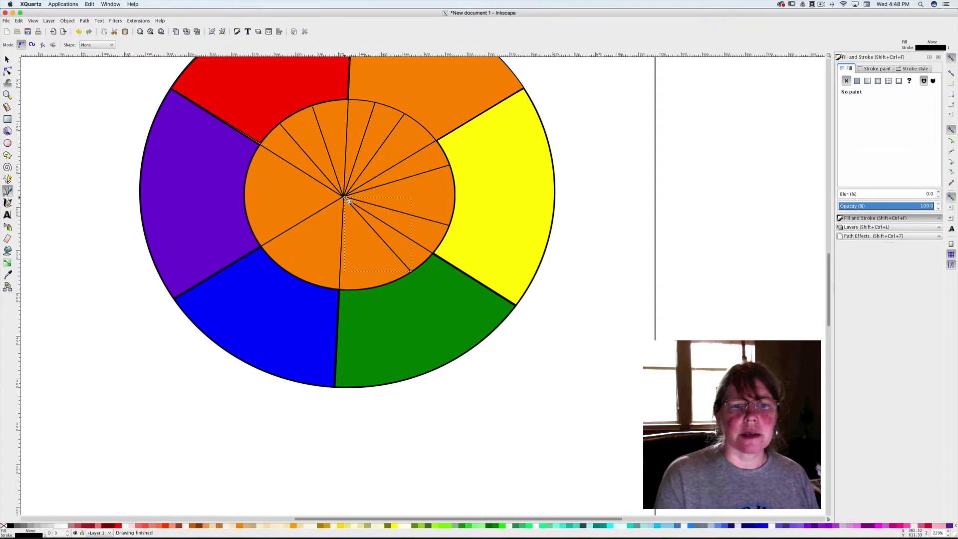
left_click(372, 287)
double_click(345, 198)
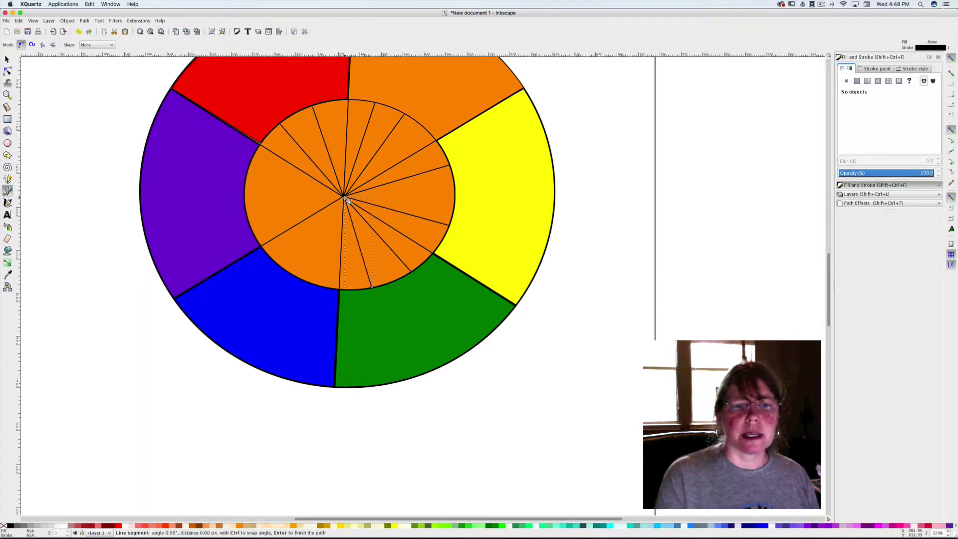
left_click(319, 284)
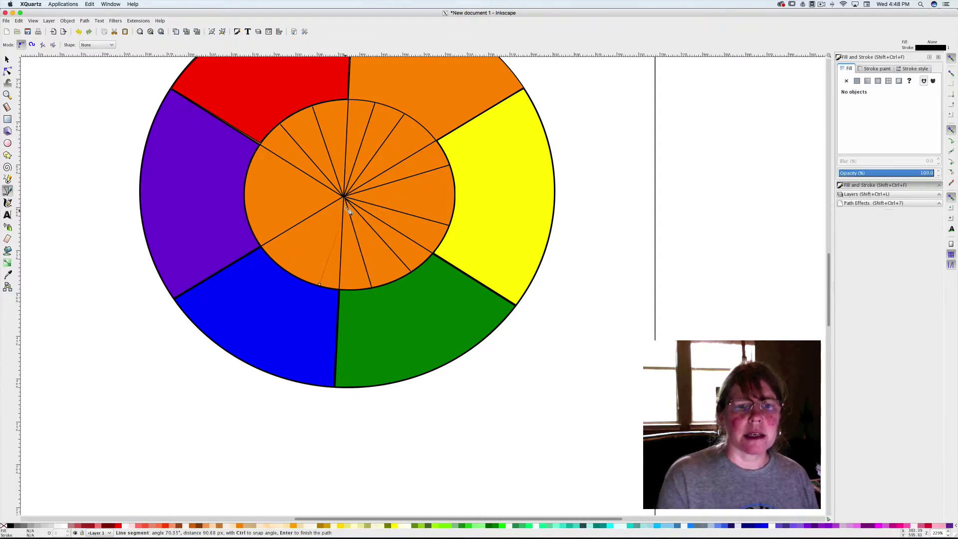
double_click(344, 197)
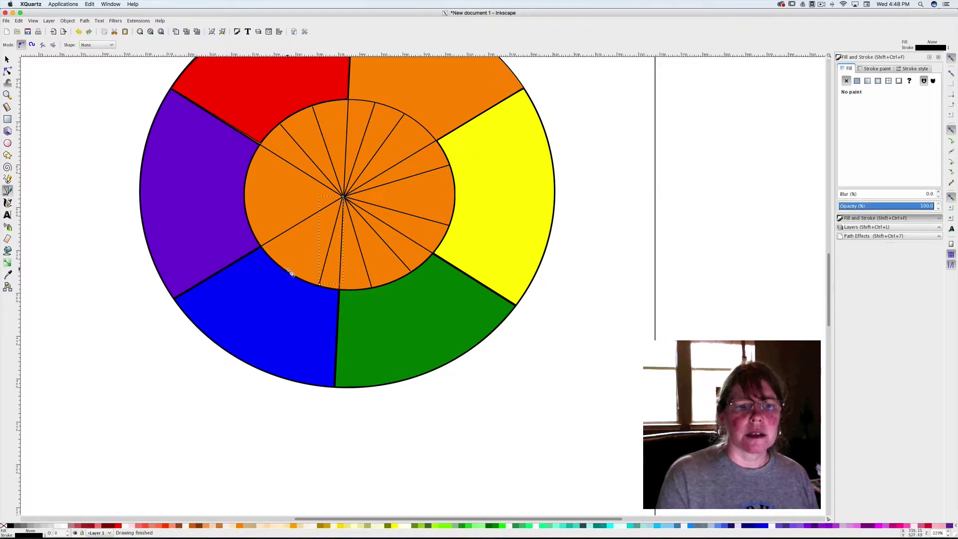
left_click(287, 270)
double_click(342, 198)
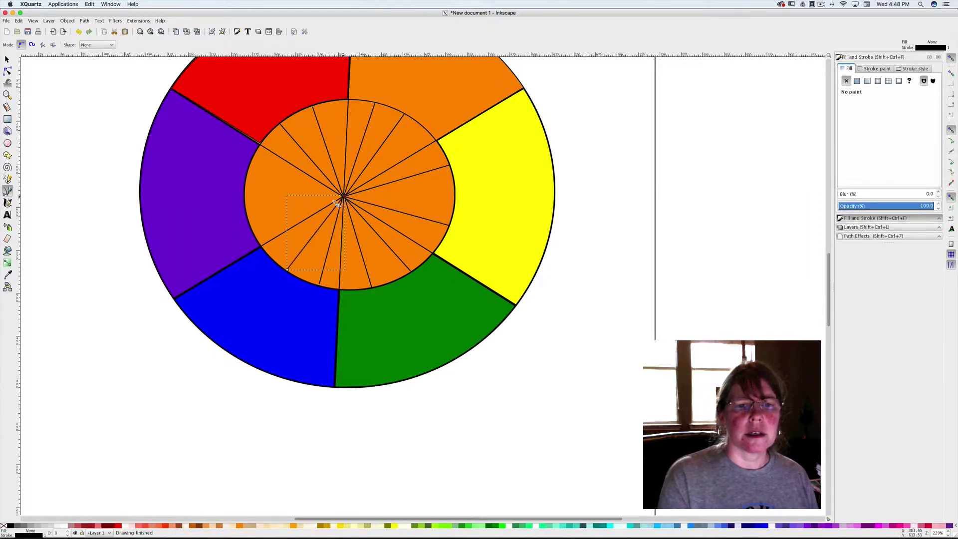
left_click(249, 221)
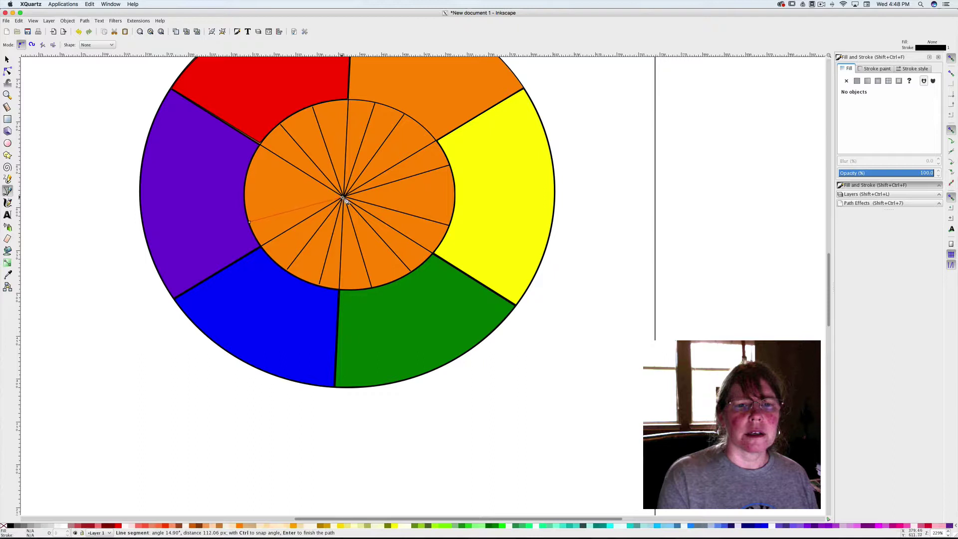
double_click(344, 198)
left_click(248, 183)
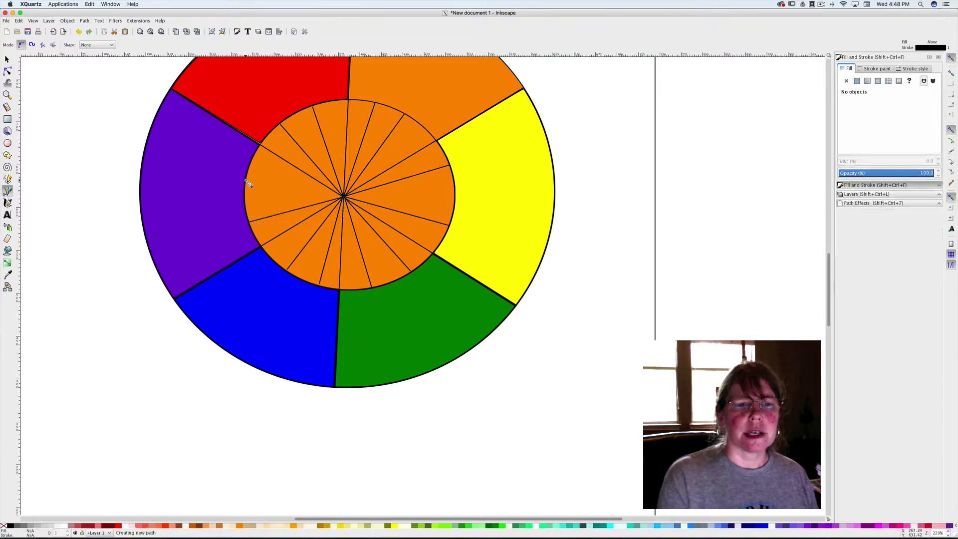
double_click(344, 197)
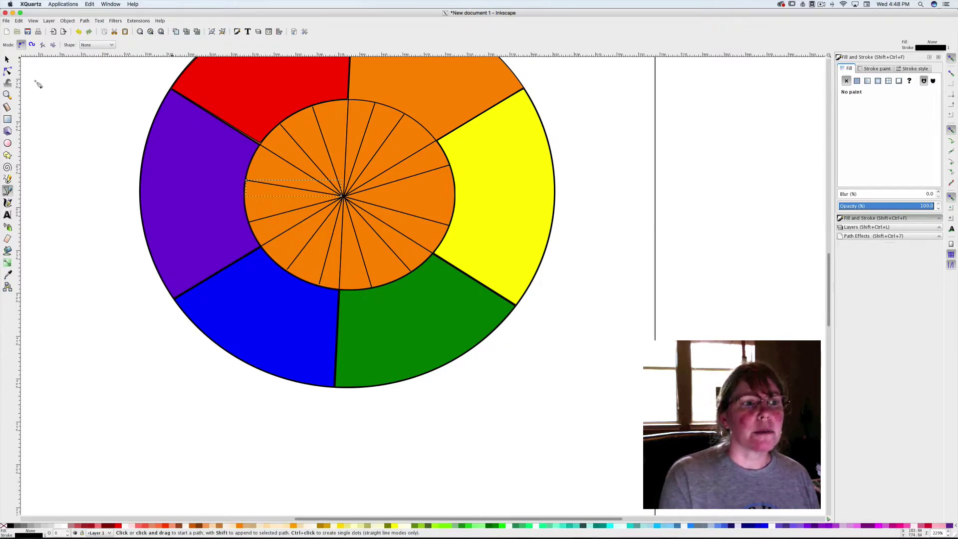
Step: Zoom in on the inner circle and stretch the lower-left spoke to meet the rim and centre
left_click(7, 94)
left_click(325, 193)
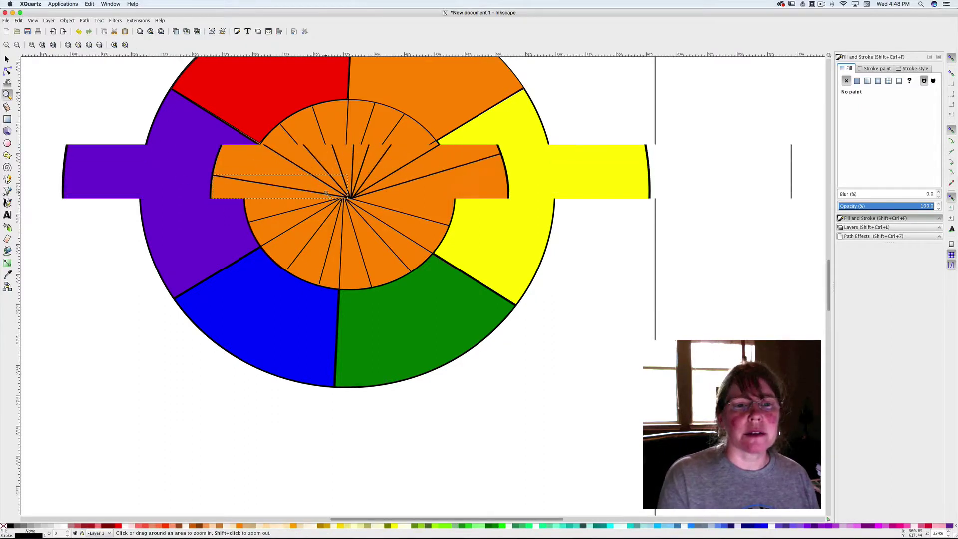
left_click(326, 193)
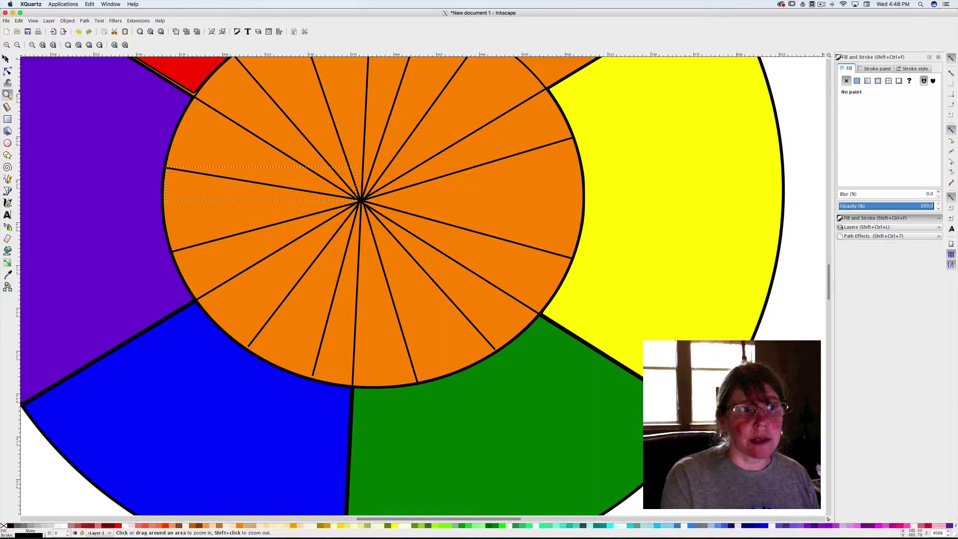
key("s")
left_click(246, 349)
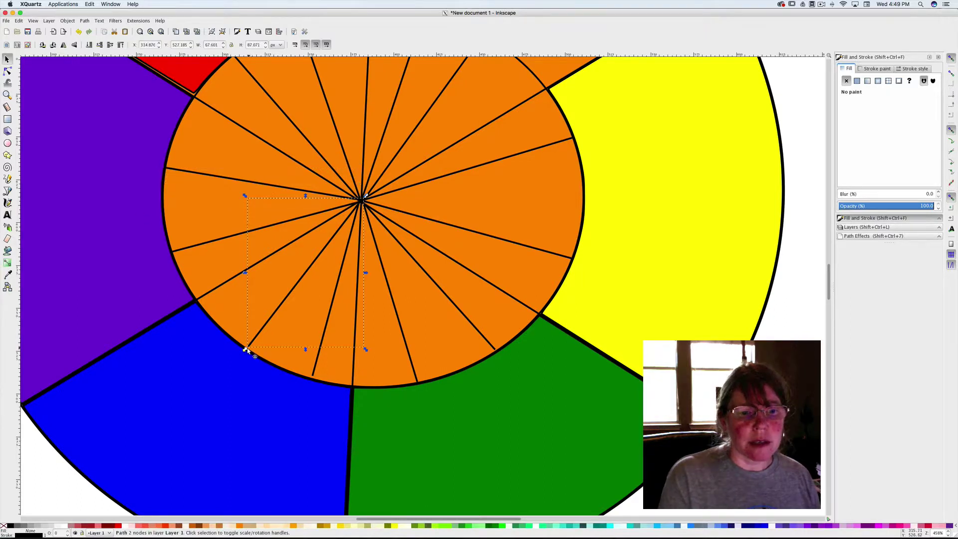
left_click_drag(245, 349, 242, 351)
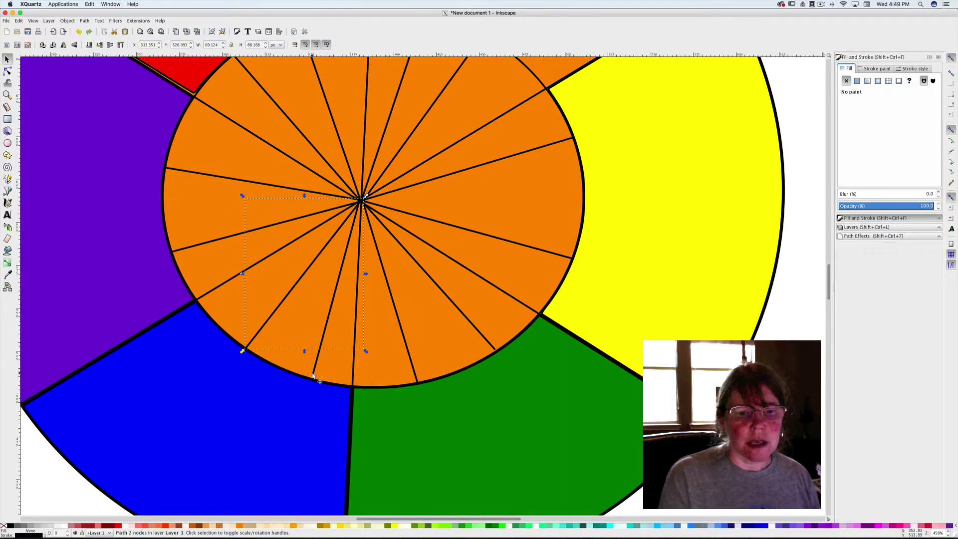
mouse_move(313, 378)
left_mouse_down()
mouse_move(336, 384)
mouse_move(299, 381)
left_mouse_up()
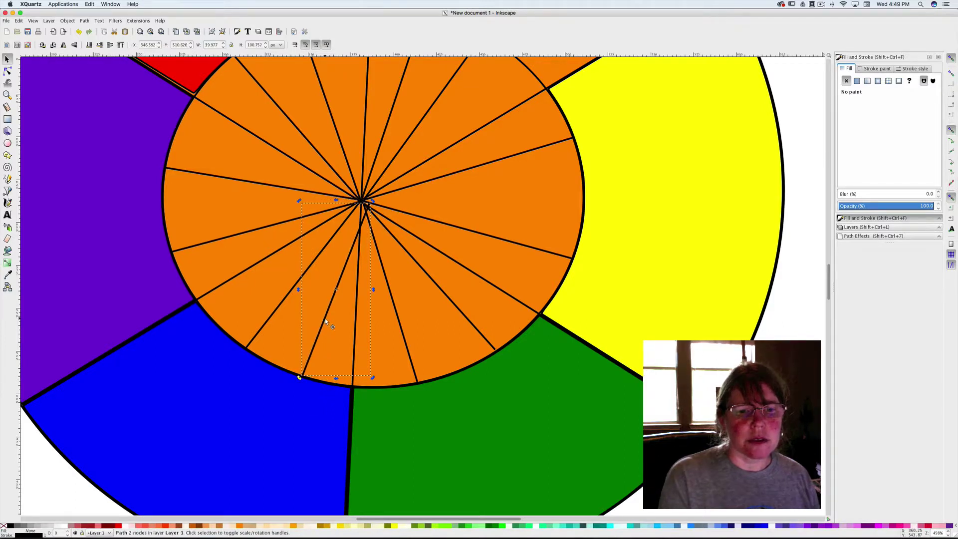
left_click_drag(323, 321, 315, 319)
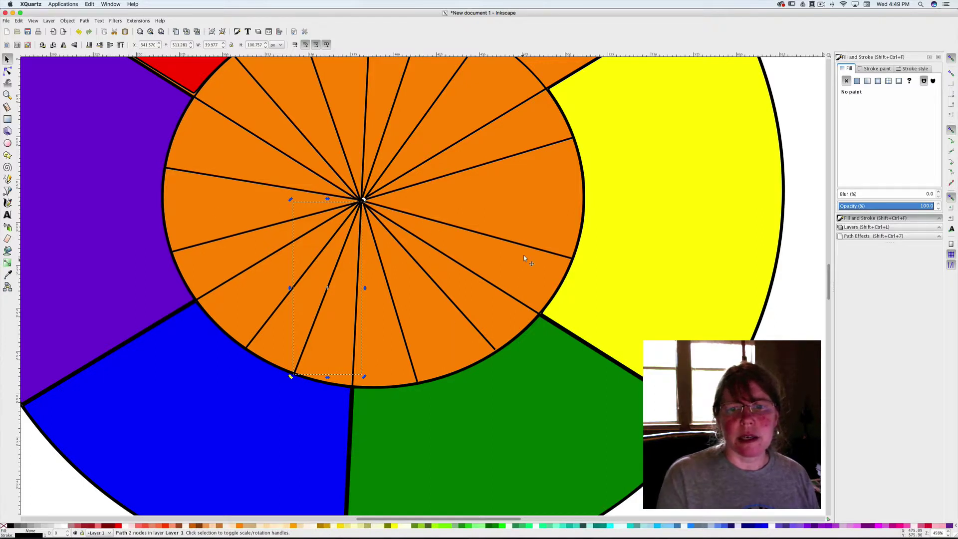
Step: Stretch the lower-right and upper spokes so their ends reach the rim
left_click(495, 349)
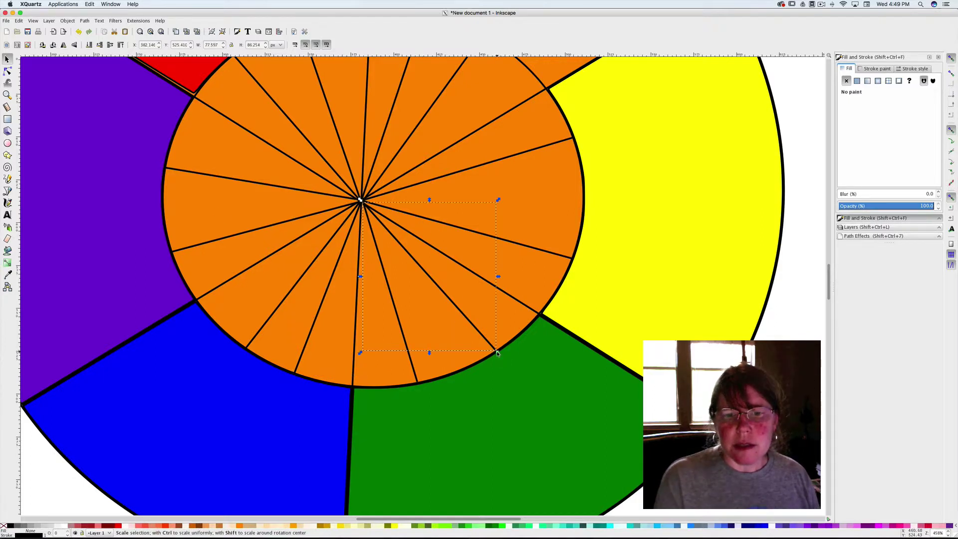
left_click_drag(429, 352, 427, 356)
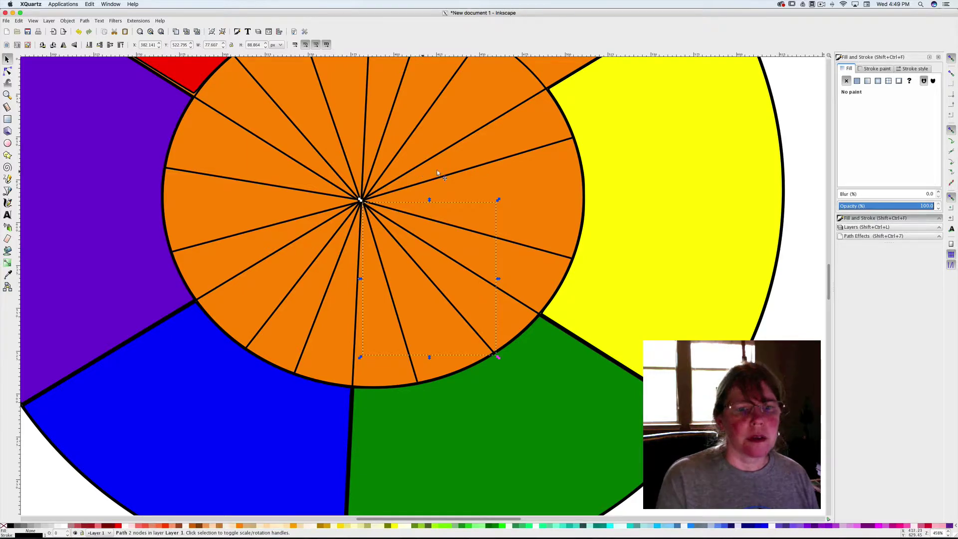
scroll(601, 147, "up", 3)
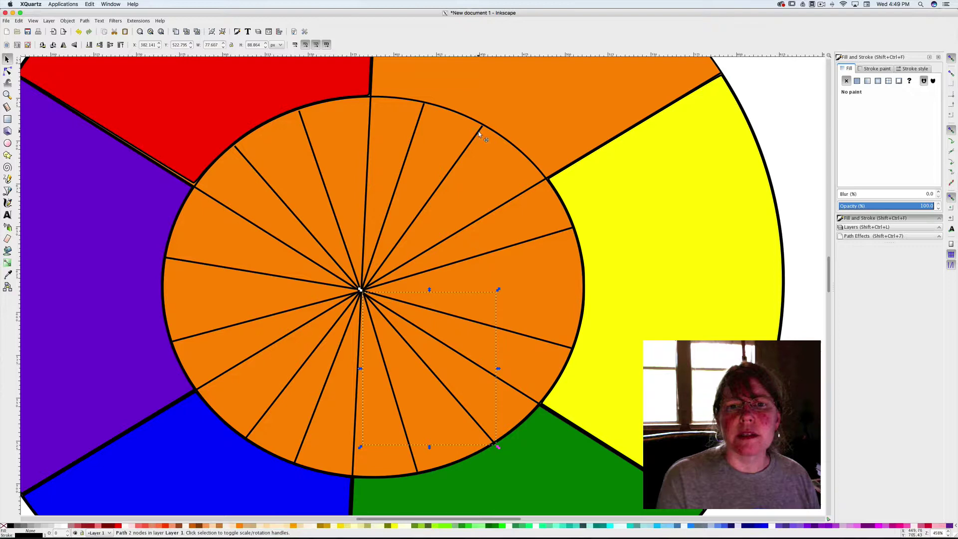
left_click_drag(479, 134, 428, 100)
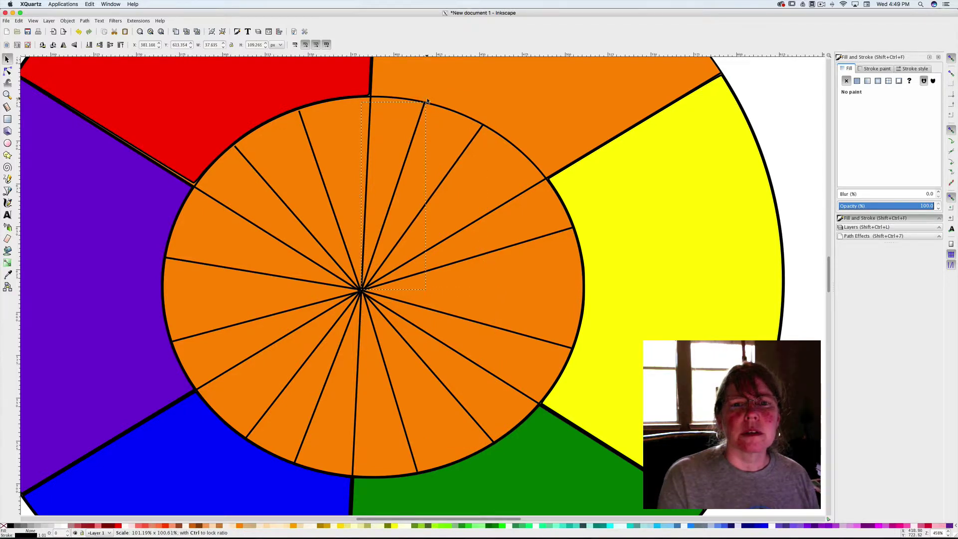
left_click(302, 116)
left_click_drag(297, 108, 294, 106)
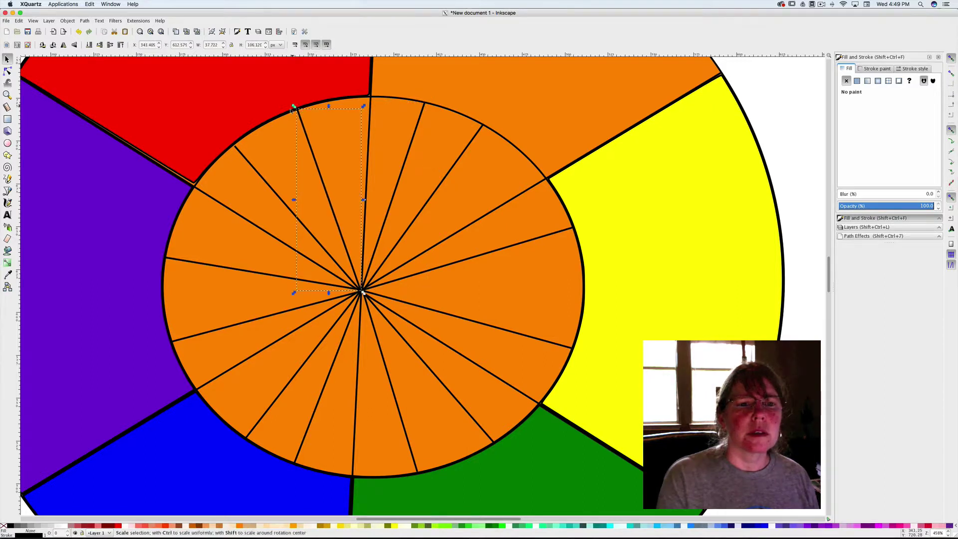
left_click(237, 150)
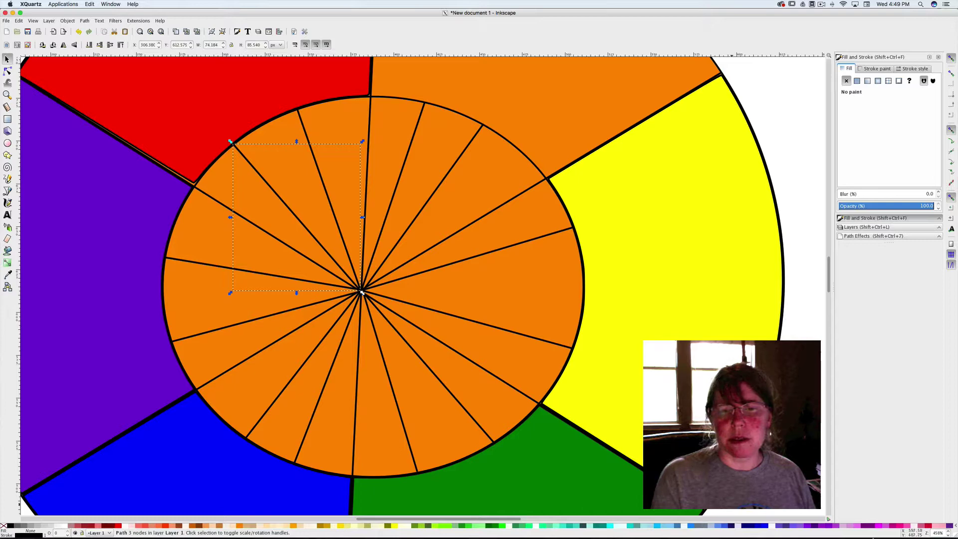
Step: Move and rotate the right-side spoke so it runs from the rim to the centre
left_click(539, 239)
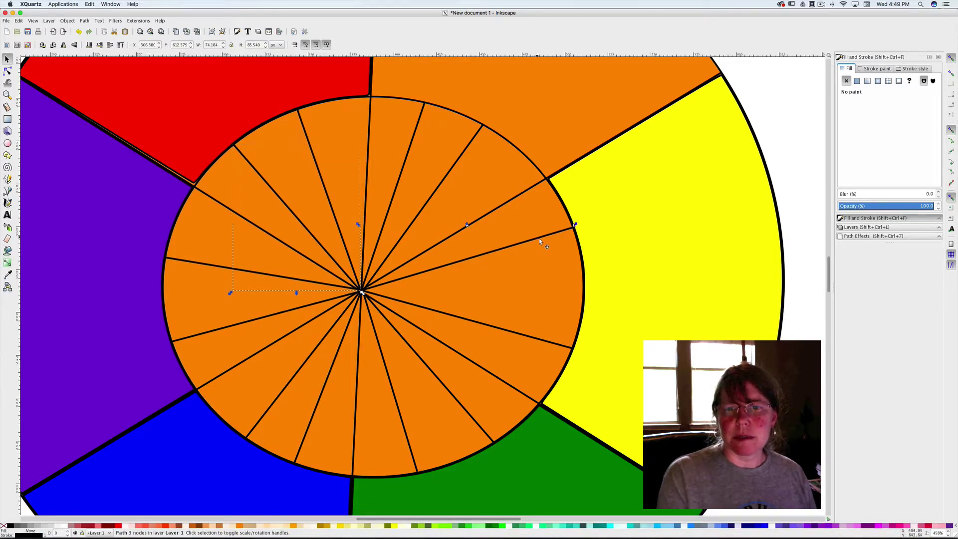
left_click_drag(540, 239, 581, 250)
left_click(569, 239)
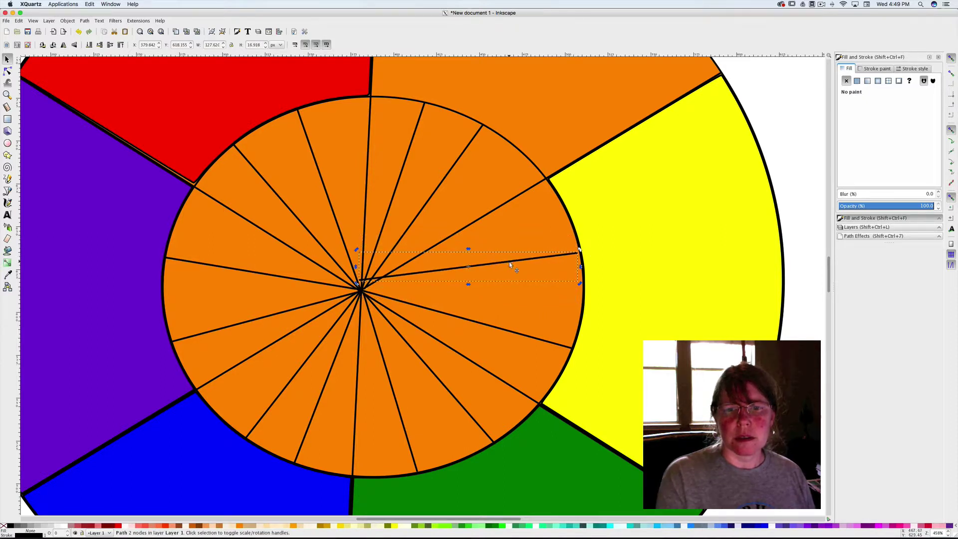
left_click_drag(509, 262, 514, 273)
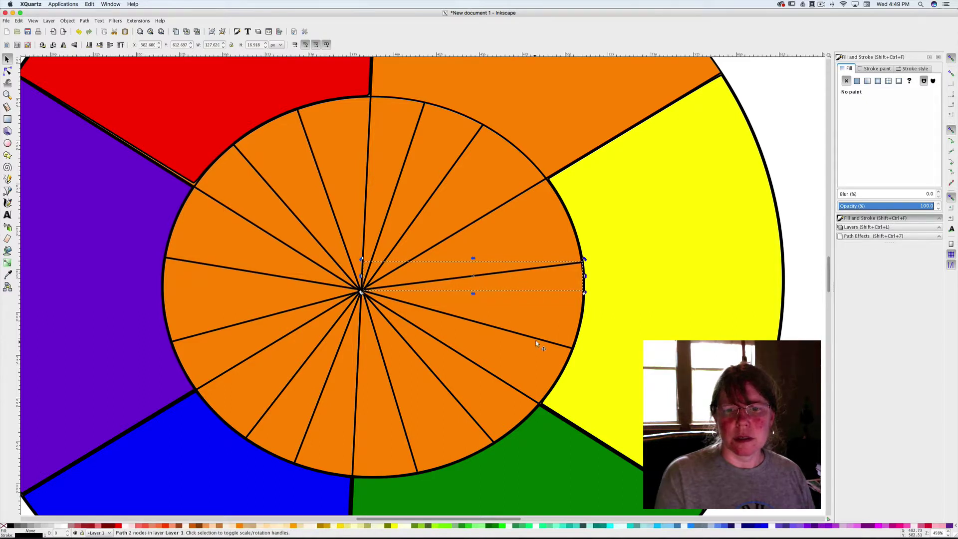
key("ctrl+z")
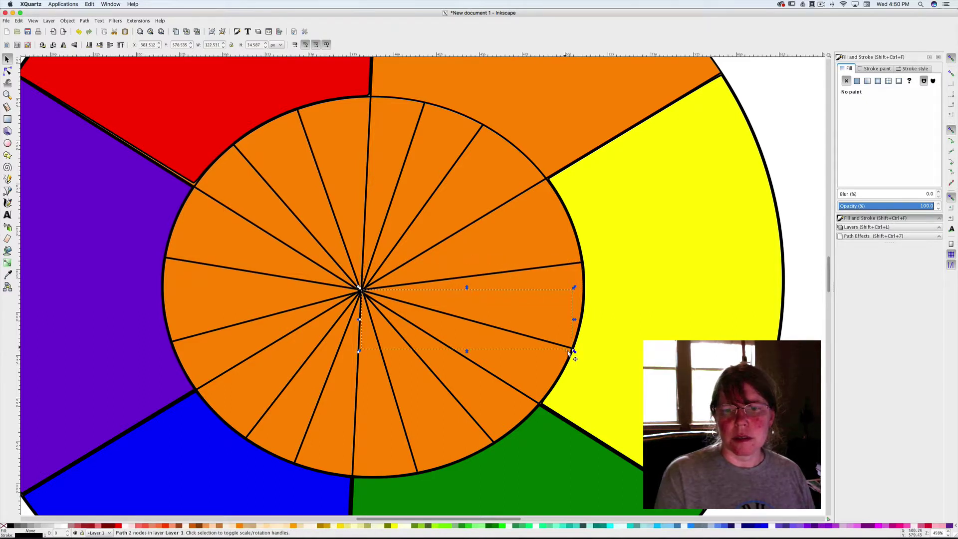
left_click_drag(572, 351, 576, 347)
left_click_drag(505, 327, 507, 324)
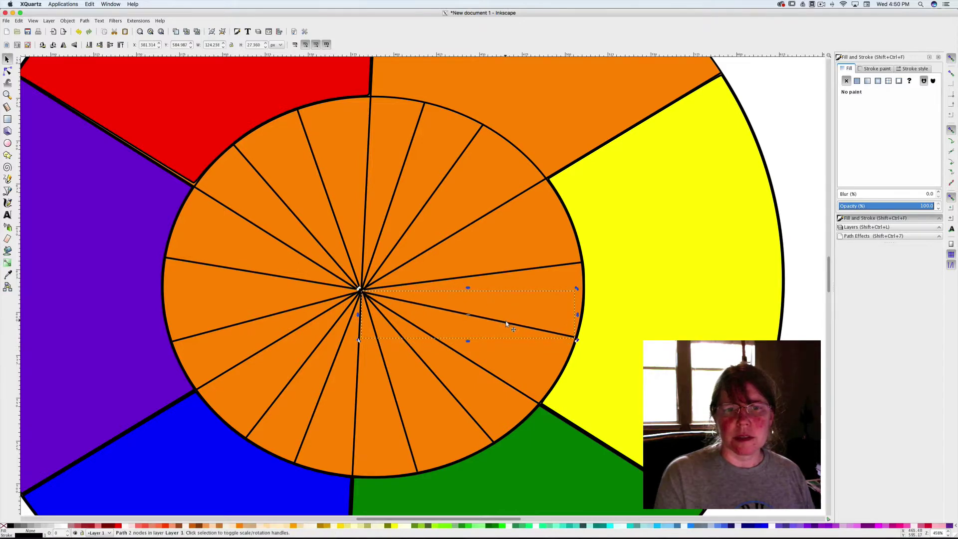
Step: Select the green wedge and zoom out to fit the entire wheel in the window
left_click(569, 497)
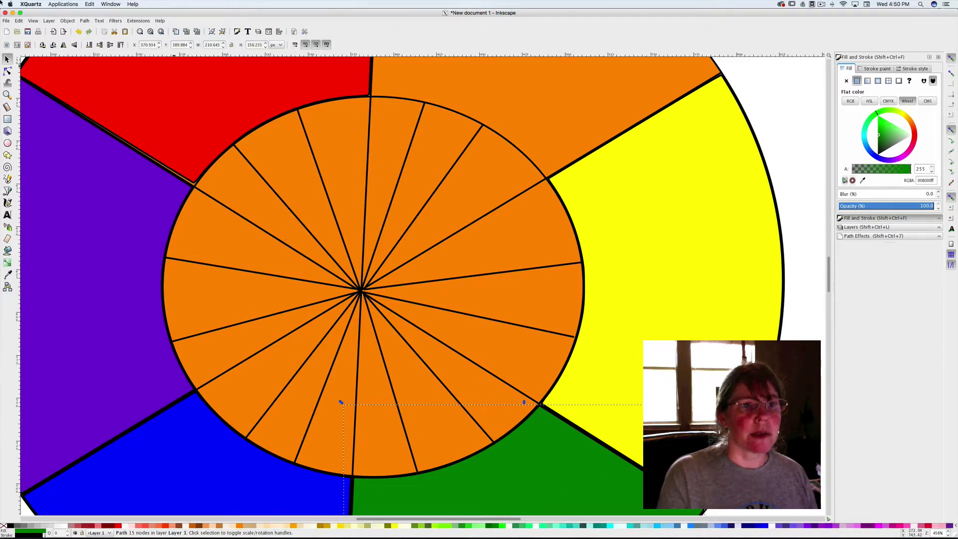
left_click(151, 32)
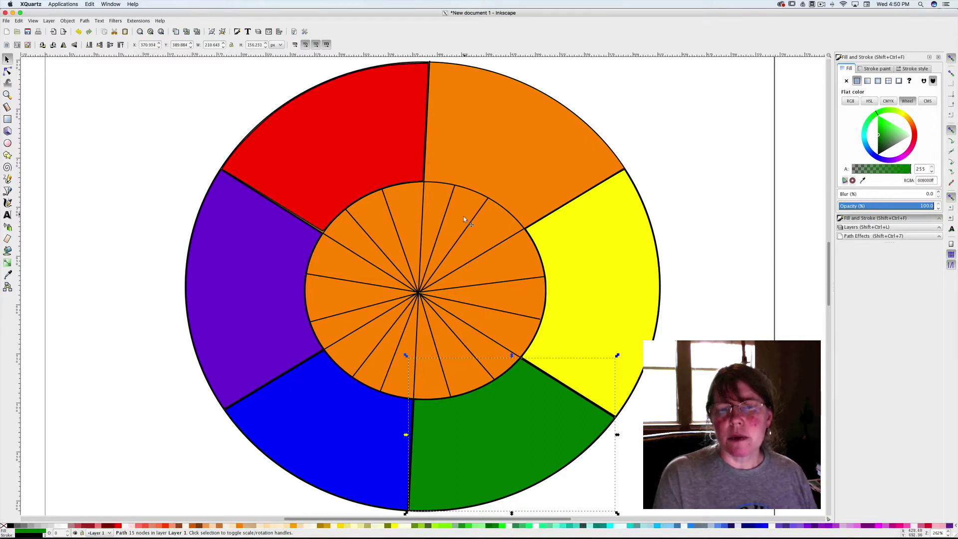
Step: Paint Bucket-fill the inner section right of top red-orange and the section beside the yellow wedge yellow-orange
left_click(433, 210)
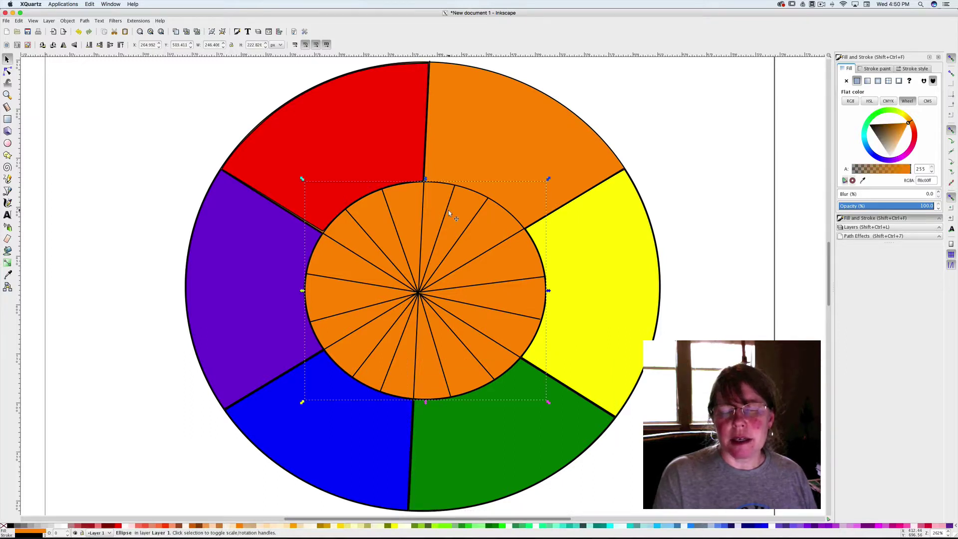
left_click(8, 251)
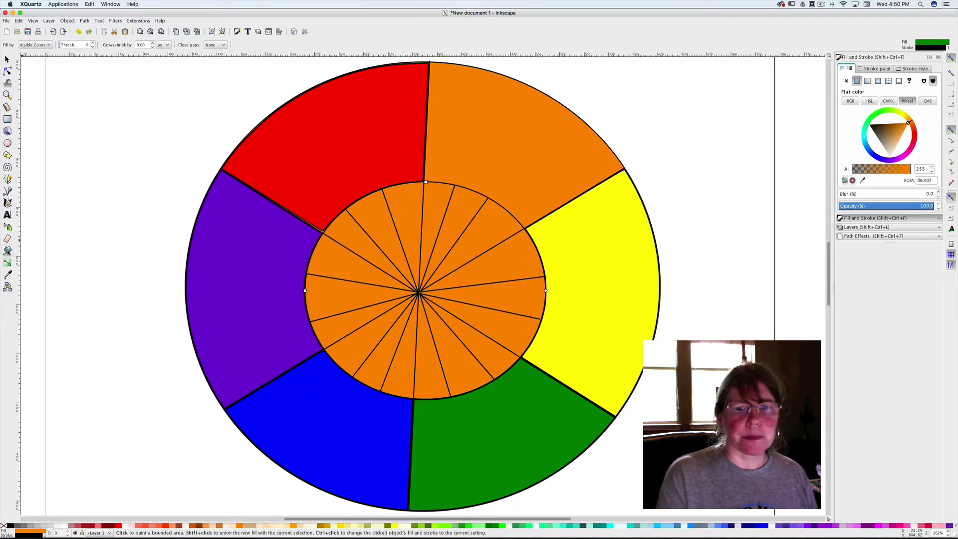
left_click(435, 204)
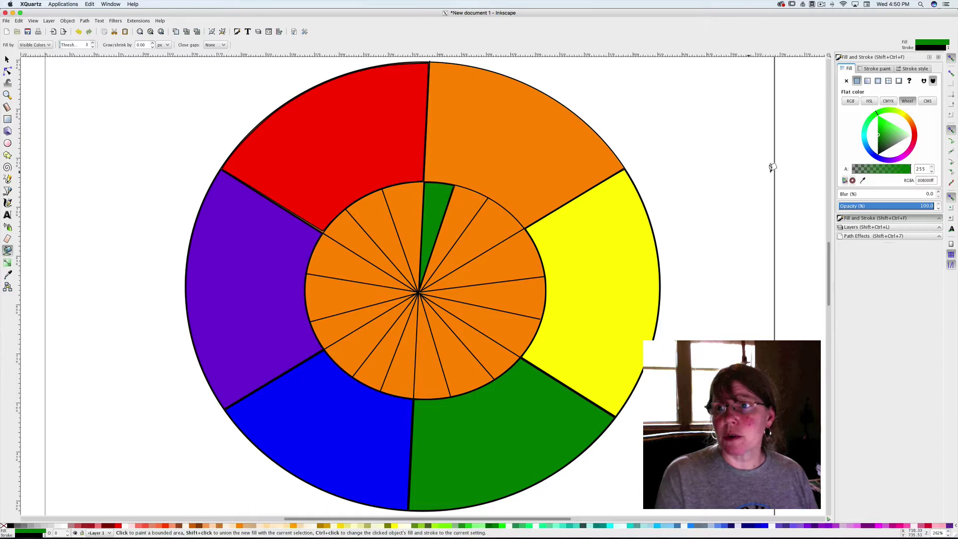
mouse_move(877, 113)
left_mouse_down()
mouse_move(890, 109)
mouse_move(914, 130)
mouse_move(893, 128)
mouse_move(913, 127)
left_mouse_up()
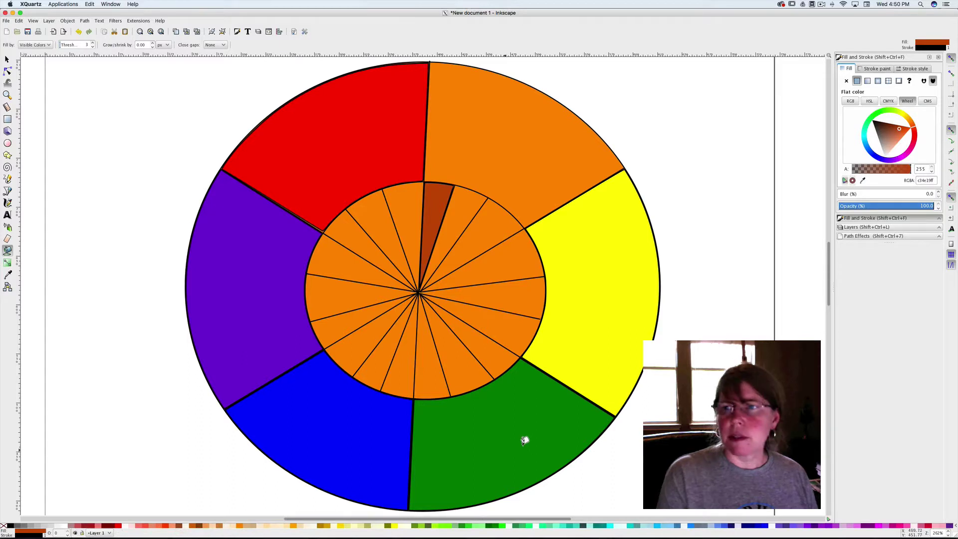
left_click_drag(901, 130, 909, 128)
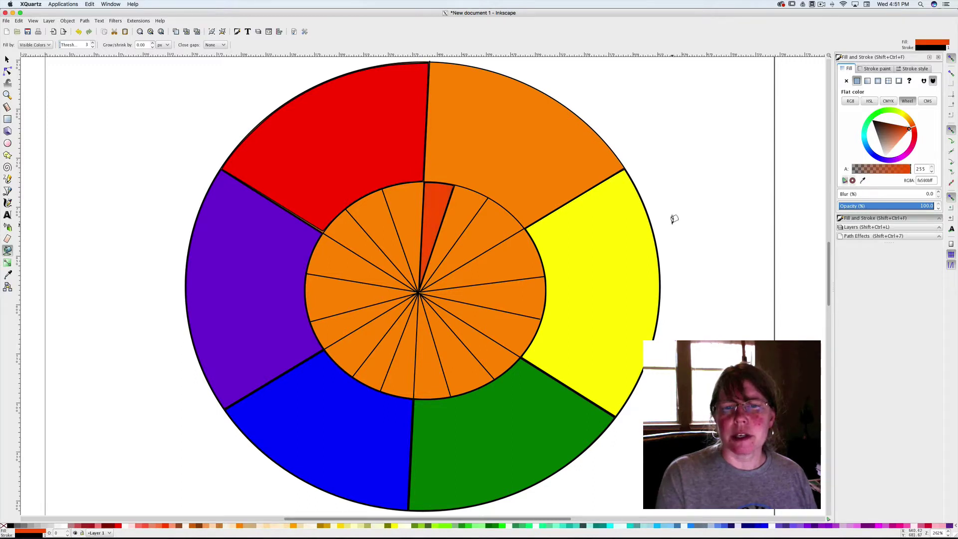
left_click(501, 233)
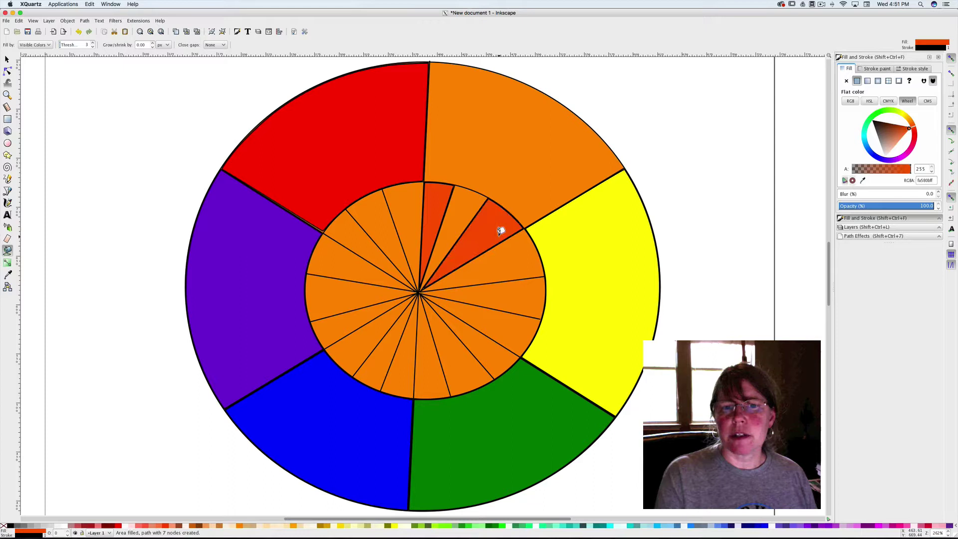
left_click_drag(913, 129, 909, 119)
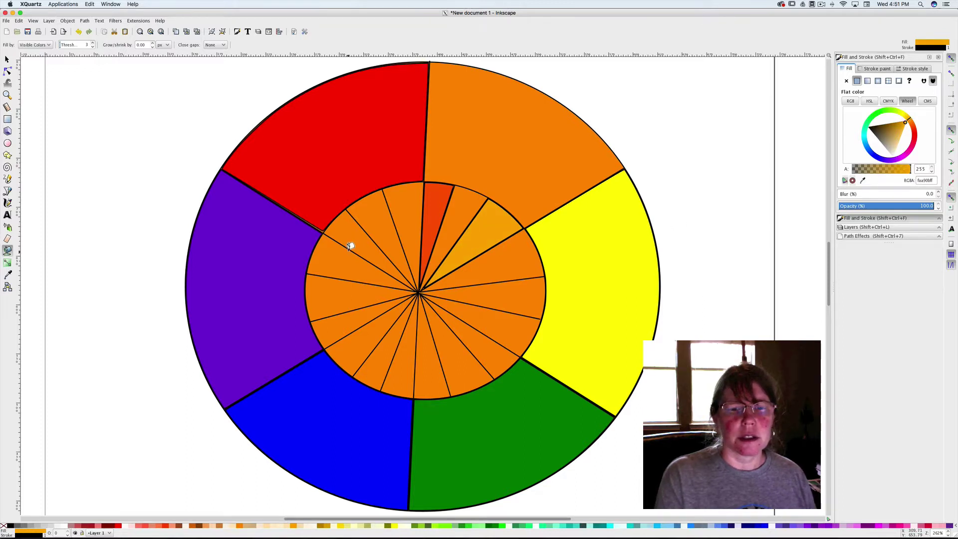
Step: Fill the section left of top red-orange, then fill the next wedges red sampled from the outer red
left_click(407, 226)
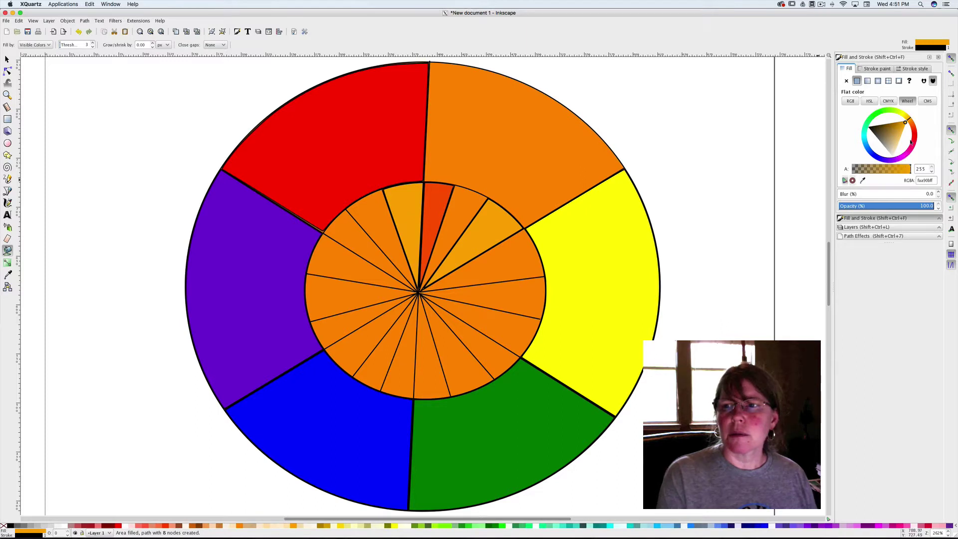
left_click_drag(909, 119, 909, 129)
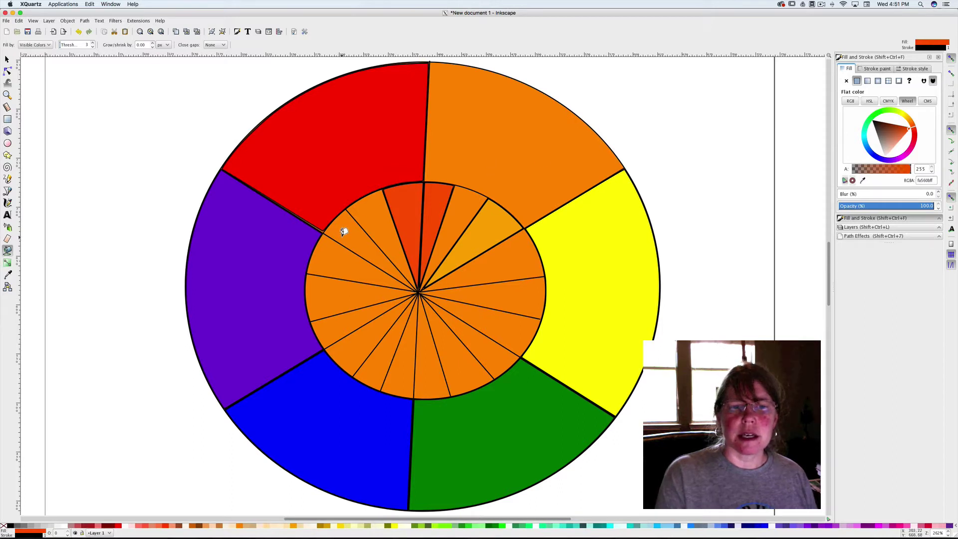
left_click(378, 218)
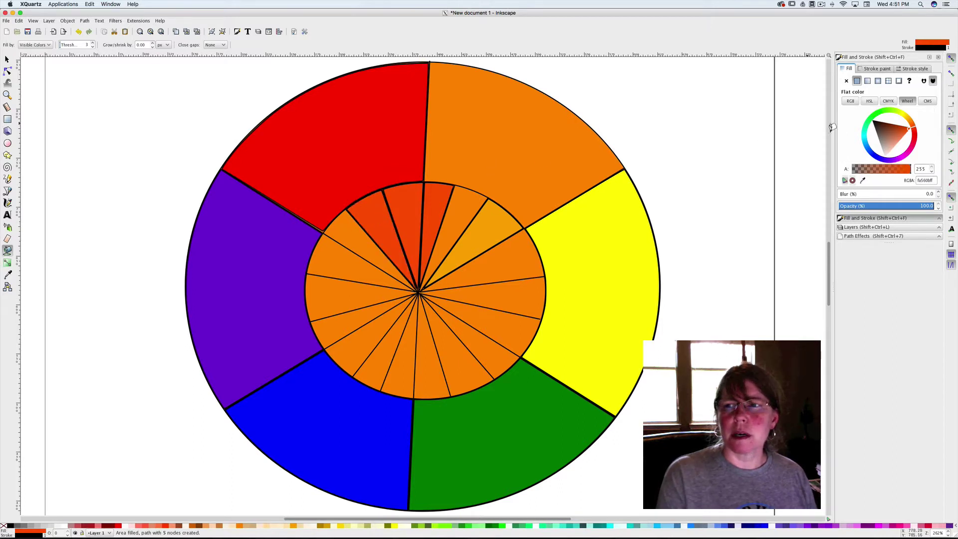
key("d")
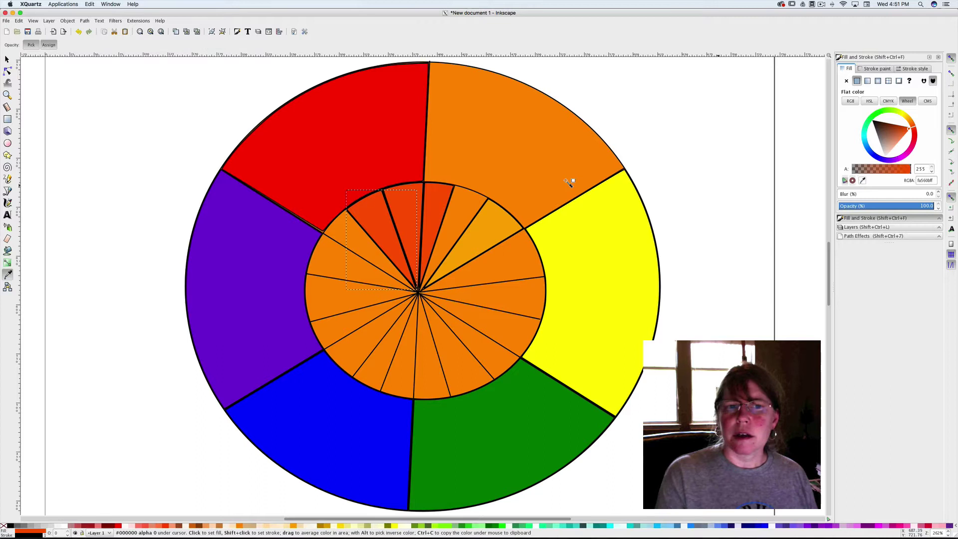
left_click(349, 145)
key("d")
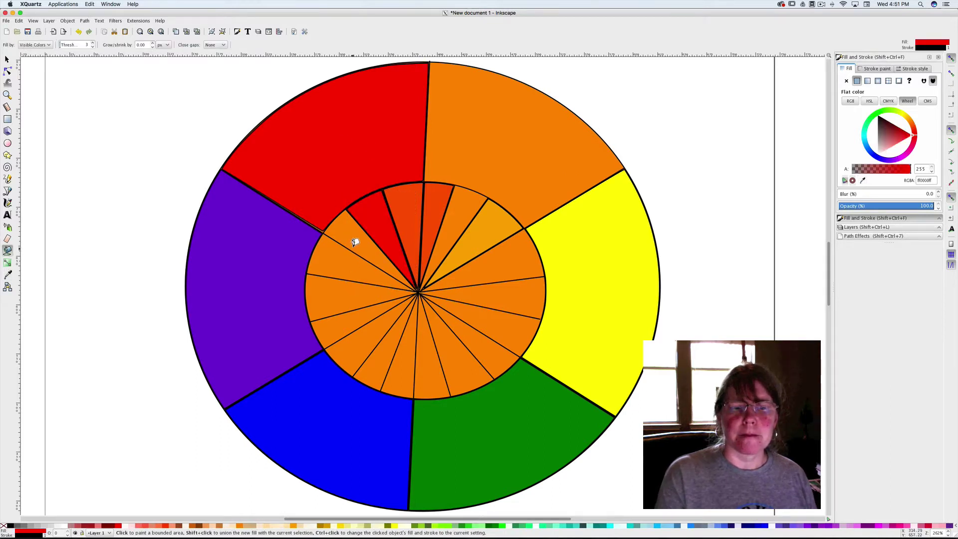
left_click(354, 242)
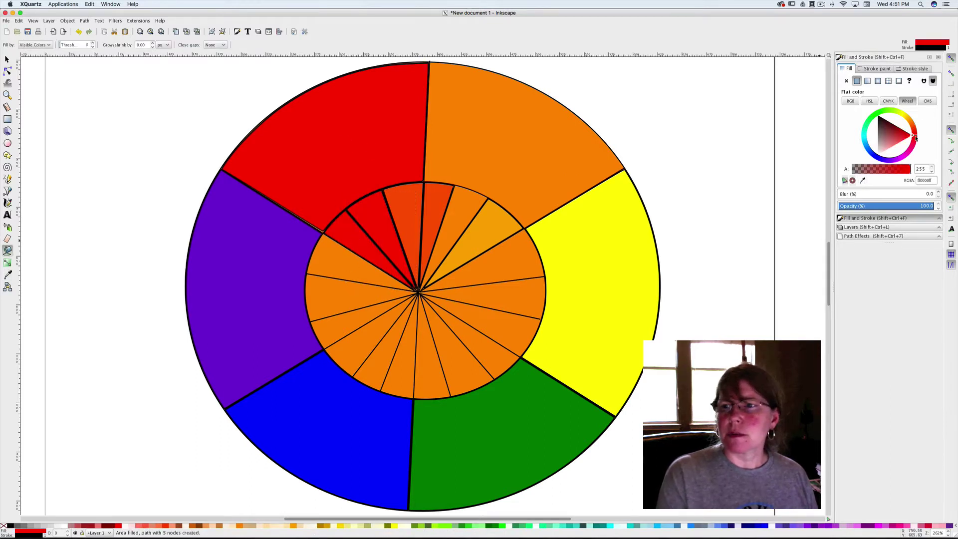
Step: Shift the hue to magenta and pink, then fill the following wedges toward purple
mouse_move(915, 135)
left_mouse_down()
mouse_move(905, 153)
mouse_move(886, 158)
mouse_move(900, 157)
left_mouse_up()
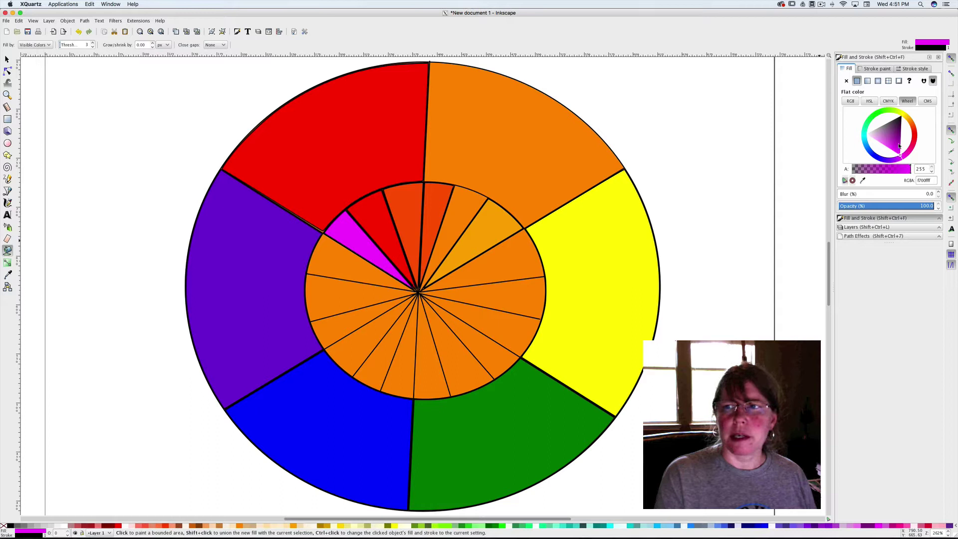
mouse_move(898, 150)
left_mouse_down()
mouse_move(908, 155)
mouse_move(898, 141)
left_mouse_up()
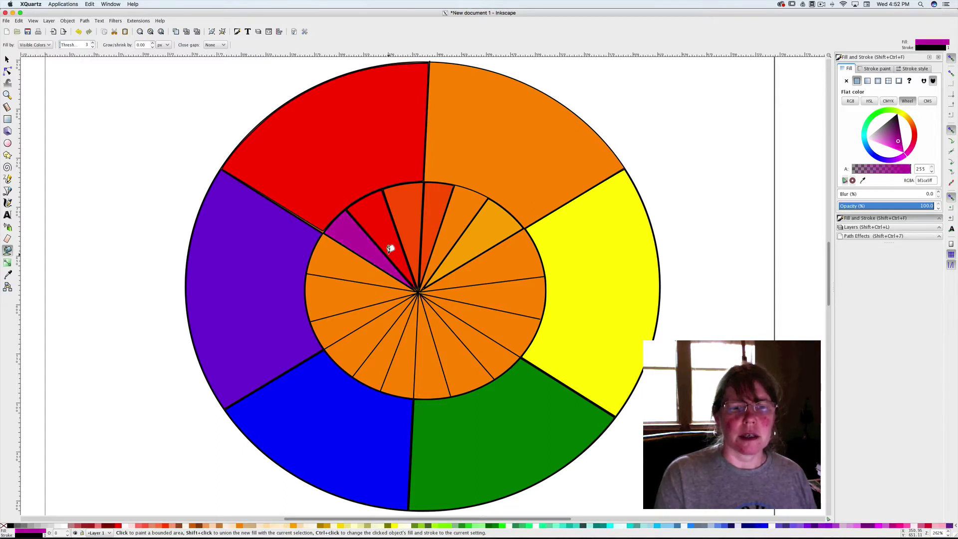
left_click(343, 265)
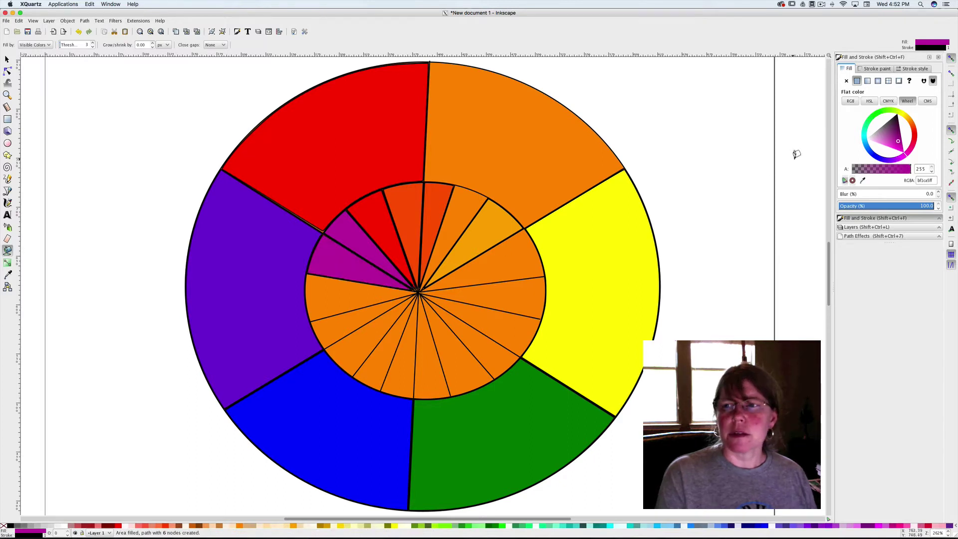
left_click_drag(907, 157, 896, 158)
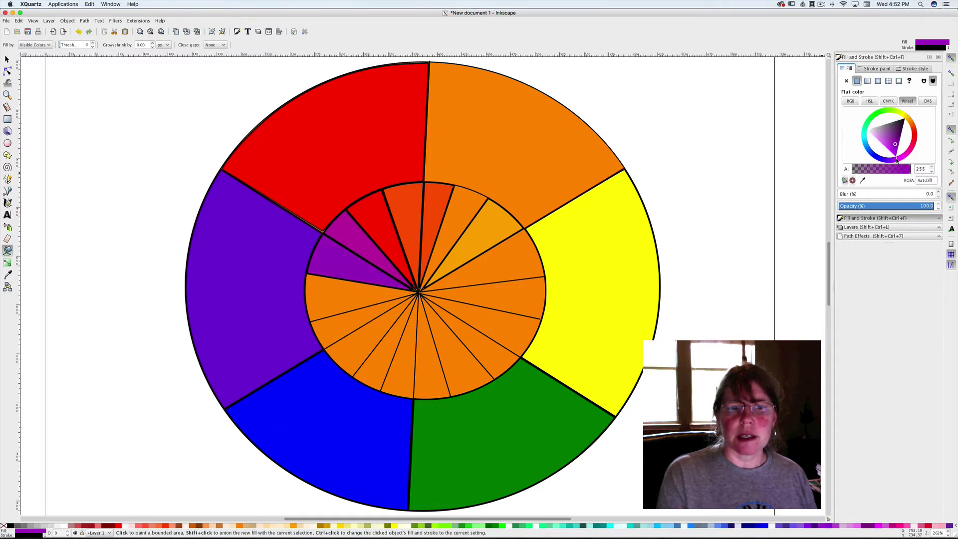
left_click(352, 296)
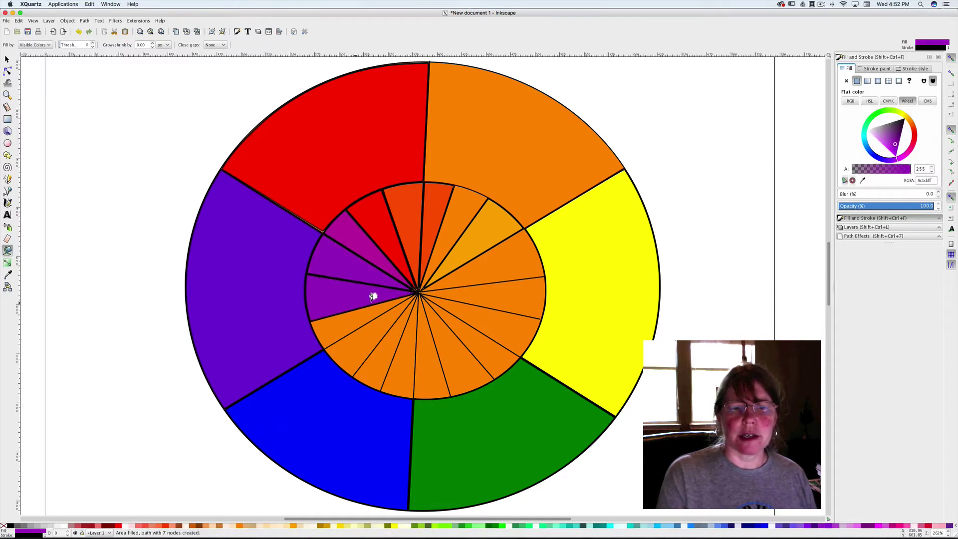
Step: Fill the next wedges with the sampled large-section purple, shifting toward blue-violet
left_click(861, 181)
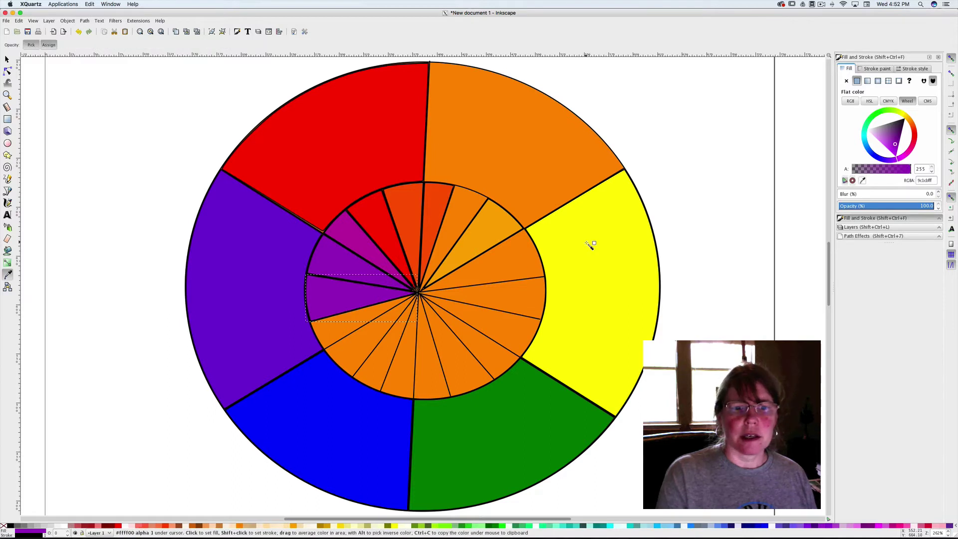
left_click(246, 281)
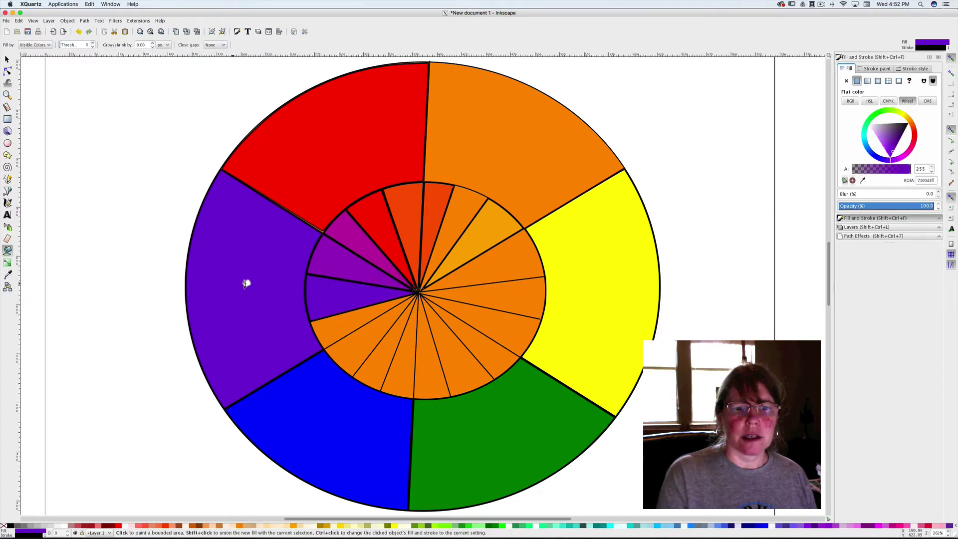
left_click(339, 327)
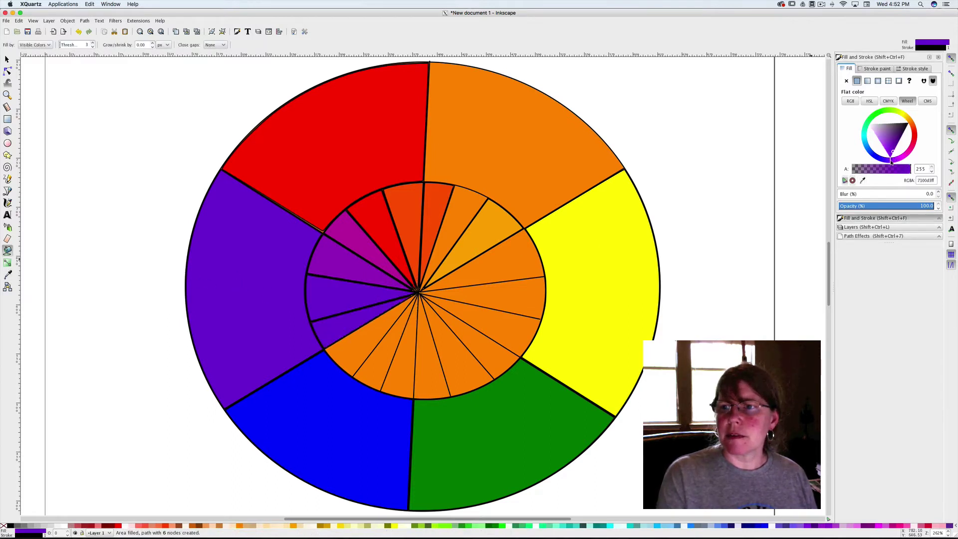
left_click_drag(891, 162, 887, 160)
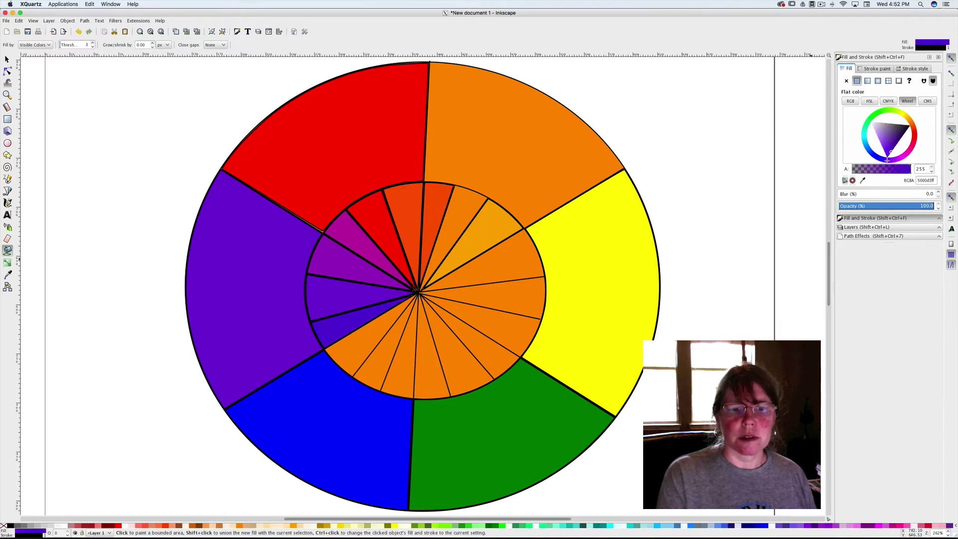
left_click(351, 349)
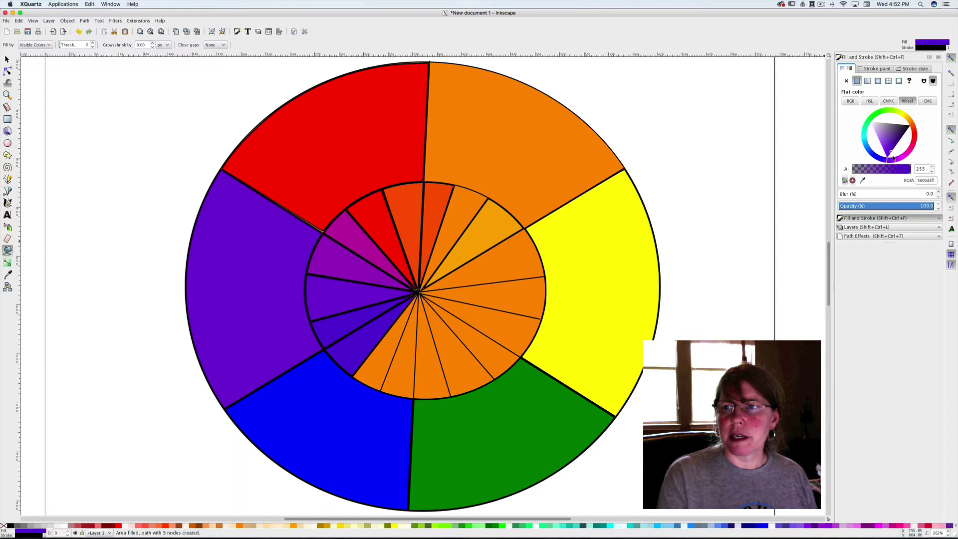
left_click_drag(887, 163, 884, 162)
Step: Fill the next wedge indigo and the following one with blue sampled from the large blue section
left_click(380, 359)
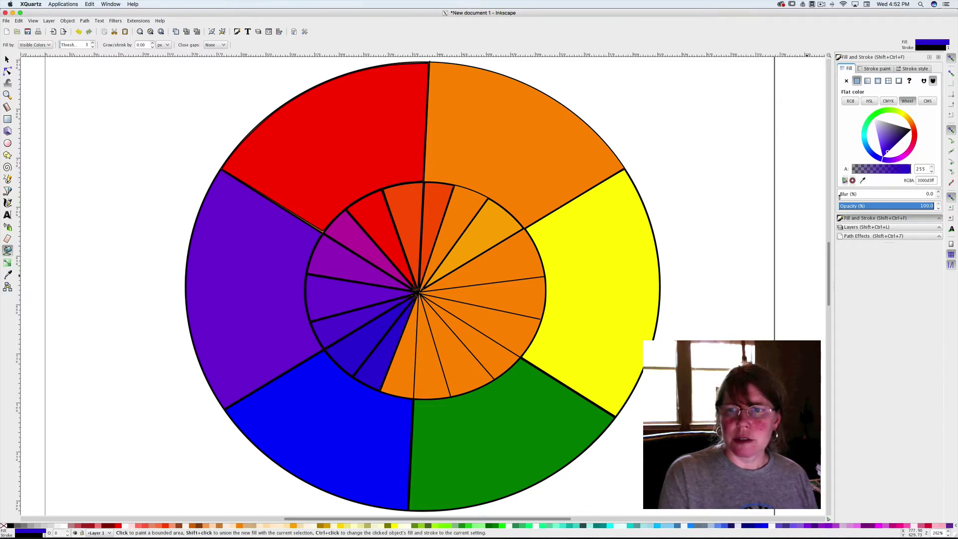
left_click(862, 181)
left_click(391, 436)
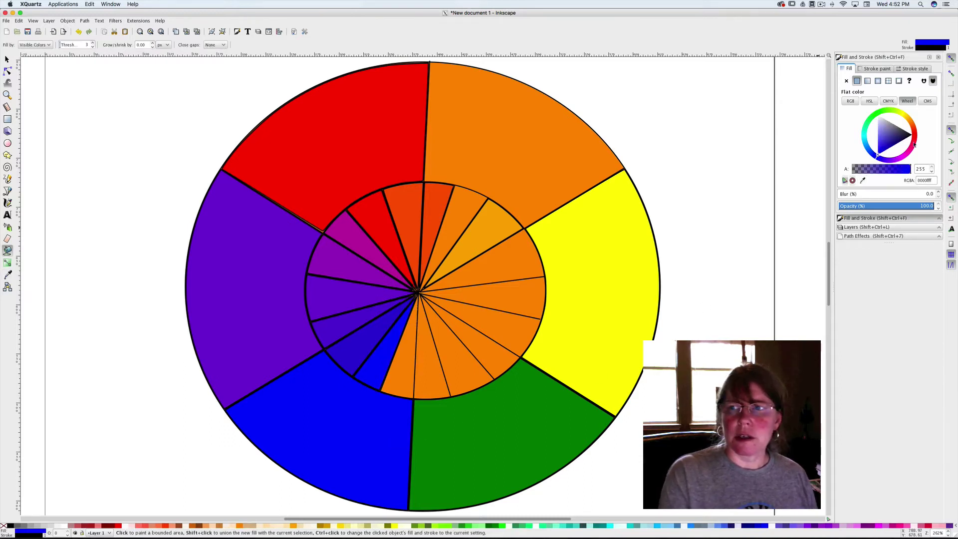
left_click(406, 370)
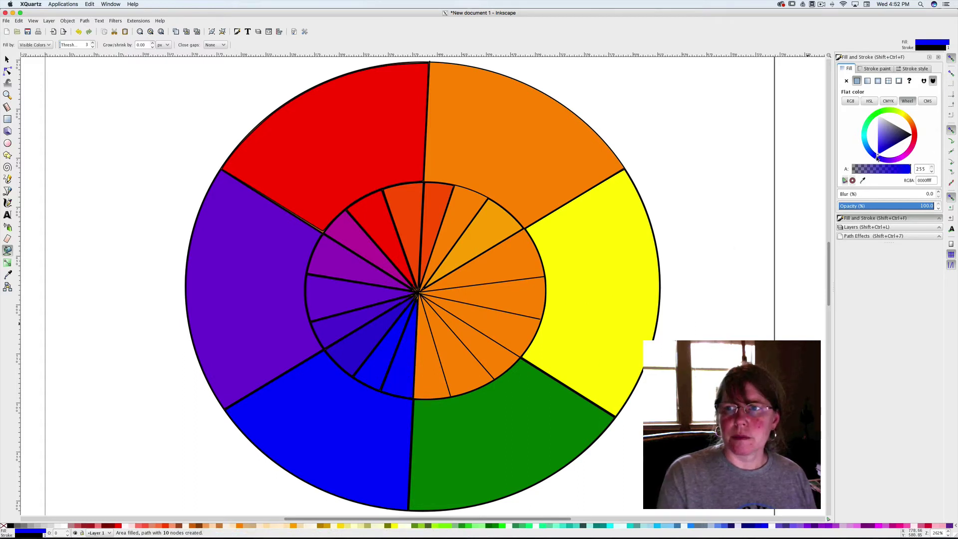
mouse_move(877, 158)
left_mouse_down()
mouse_move(866, 138)
mouse_move(882, 142)
left_mouse_up()
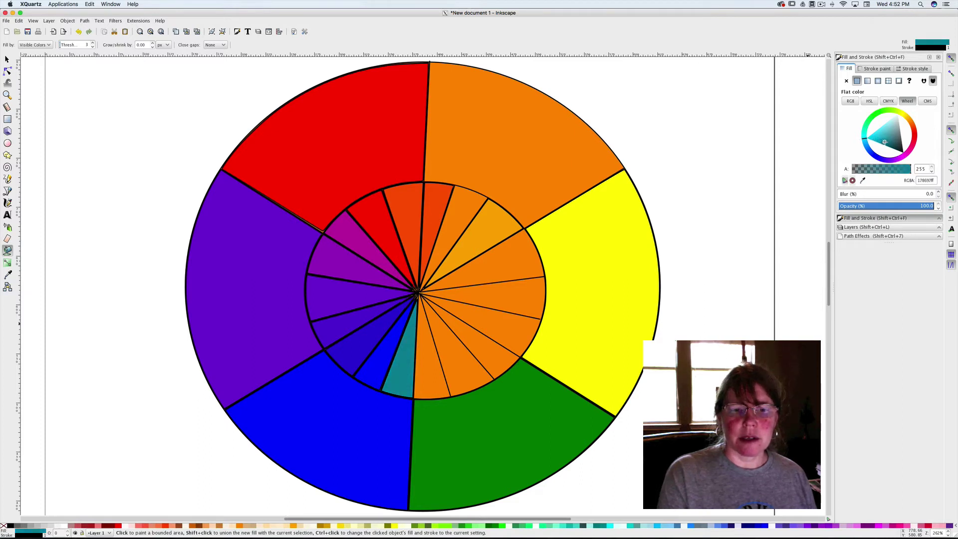
Step: Fill the next wedges teal and sea-green, then one with green sampled from the green section
left_click(432, 380)
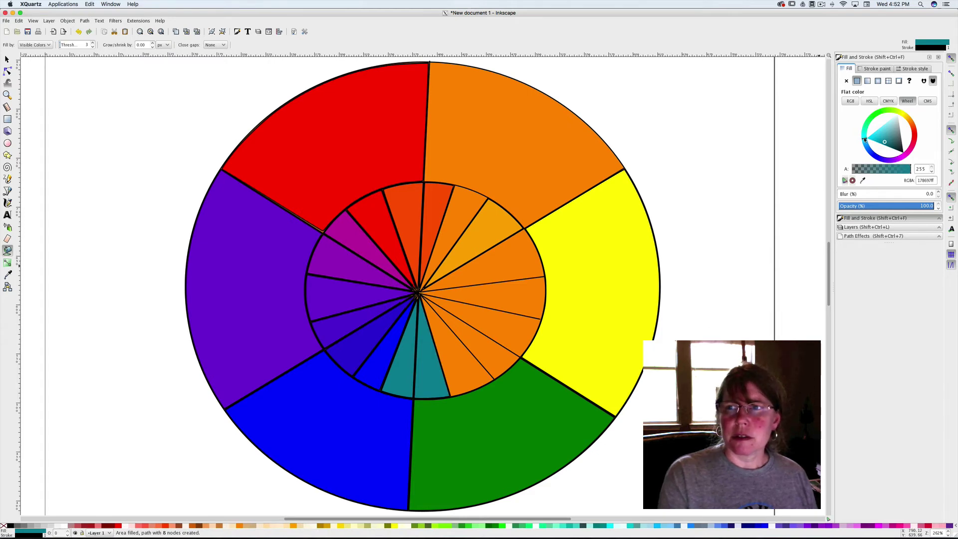
left_click_drag(865, 139, 864, 129)
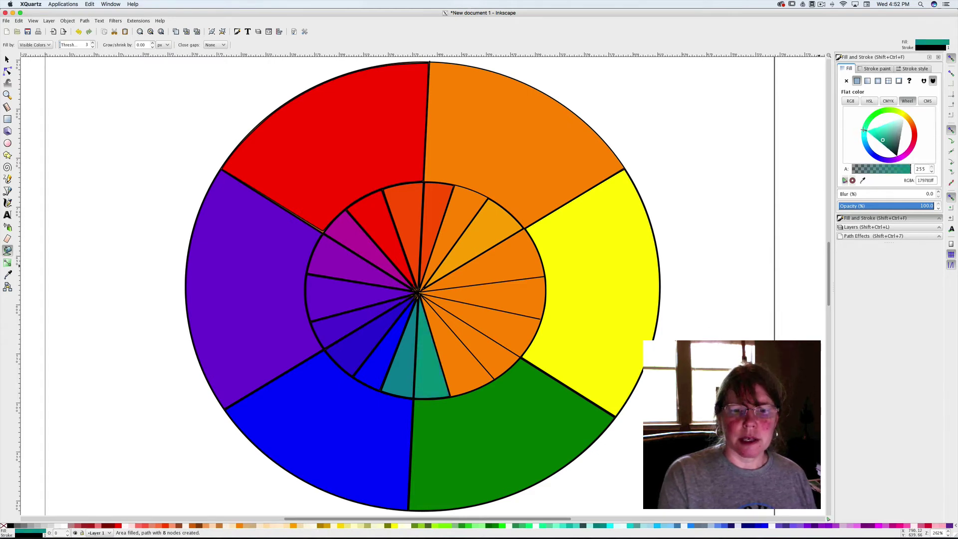
left_click(462, 374)
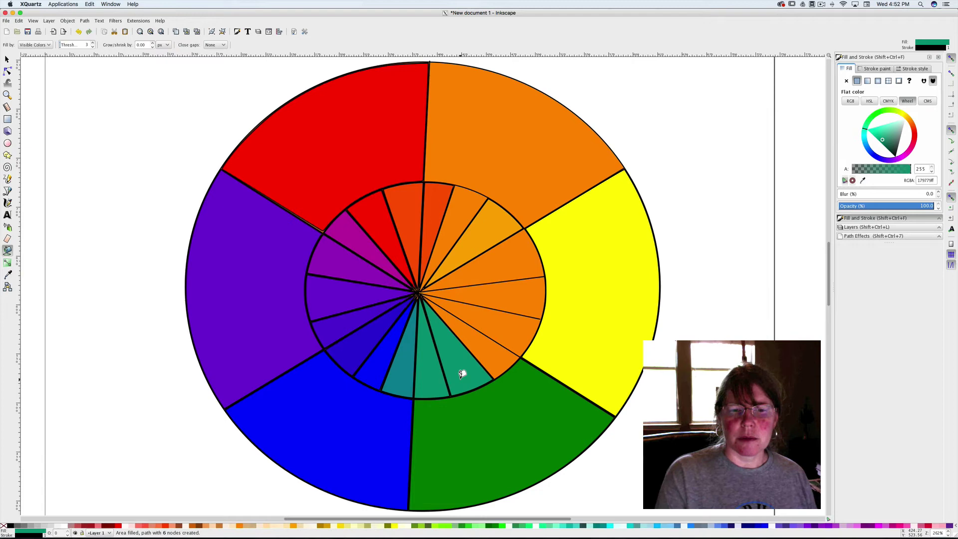
left_click(863, 181)
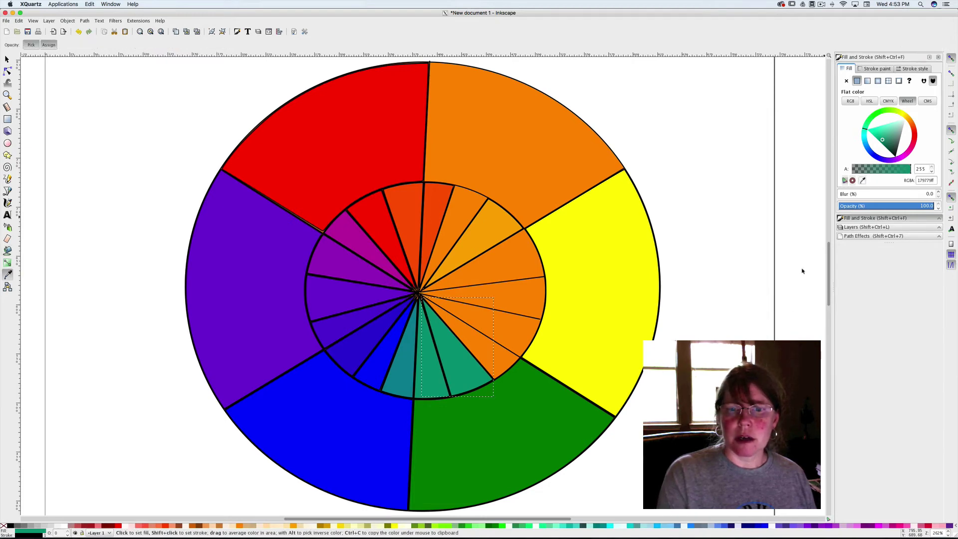
left_click(545, 453)
left_click(494, 362)
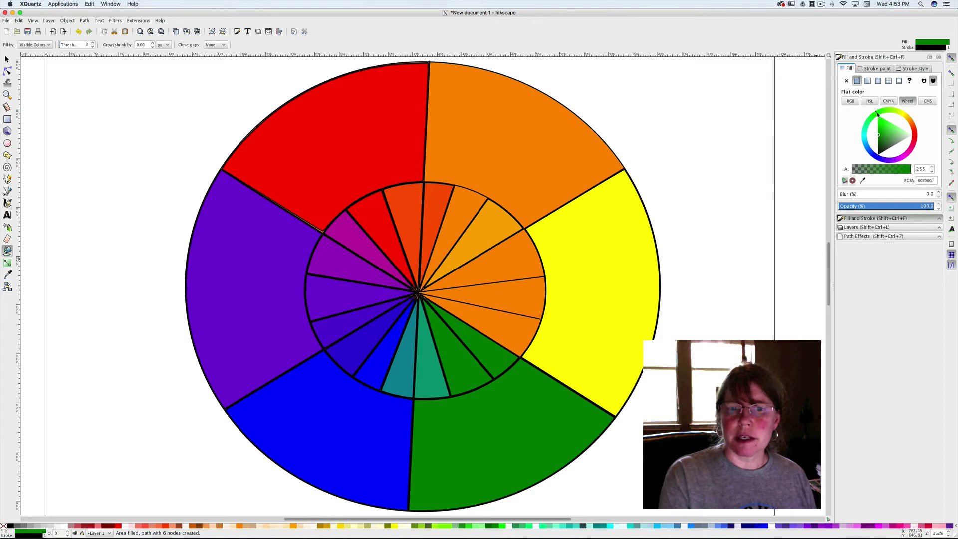
Step: Fill the wedge above the green one yellow-green, then adjust the colour to a stronger olive-yellow
left_click_drag(877, 114, 902, 113)
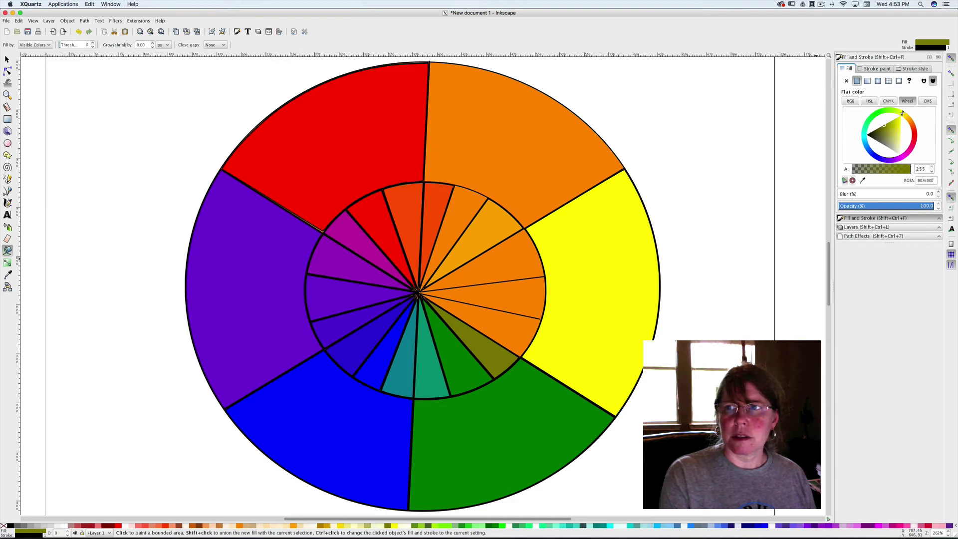
left_click_drag(902, 113, 892, 126)
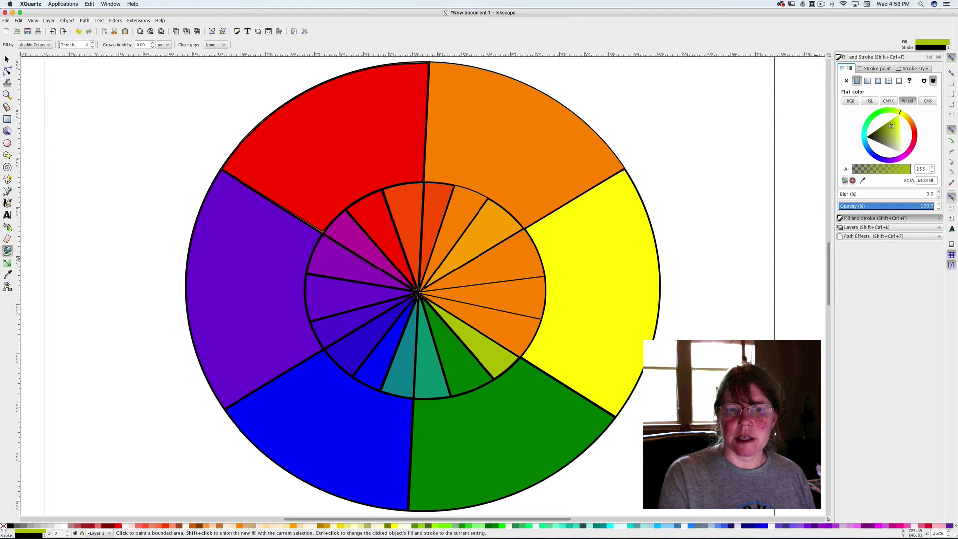
left_click(520, 334)
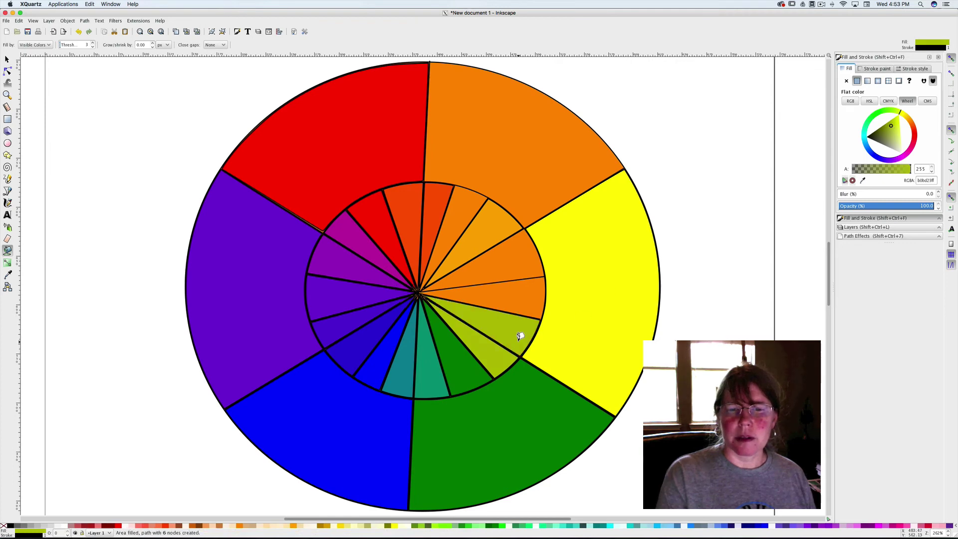
left_click_drag(901, 113, 906, 113)
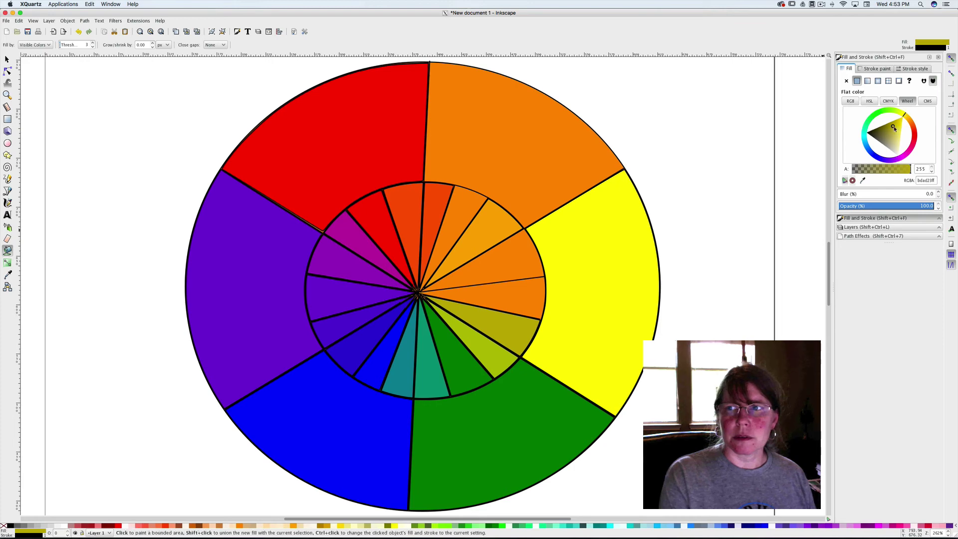
left_click(895, 123)
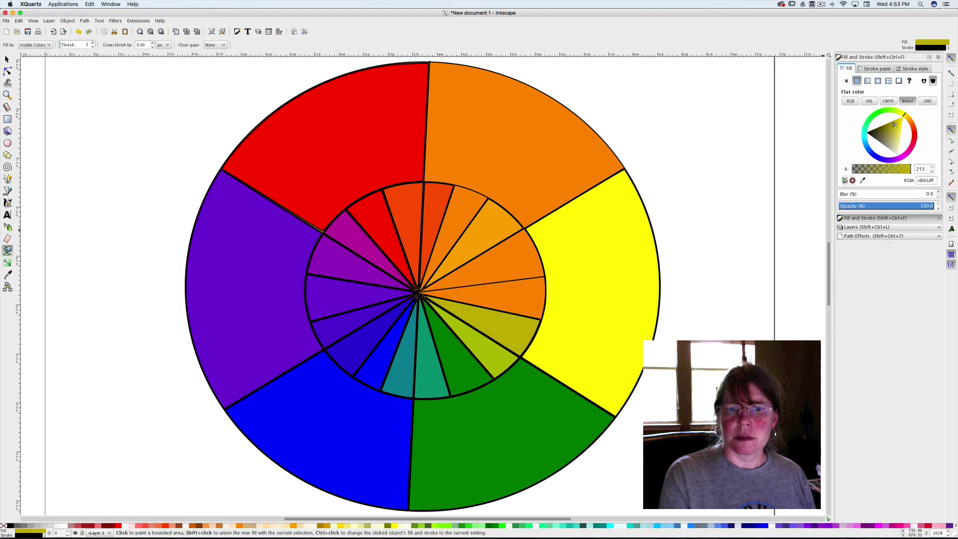
Step: Fill the next wedges olive-yellow and pure yellow sampled from the large yellow section, shifting toward golden orange
left_click(528, 300)
key("d")
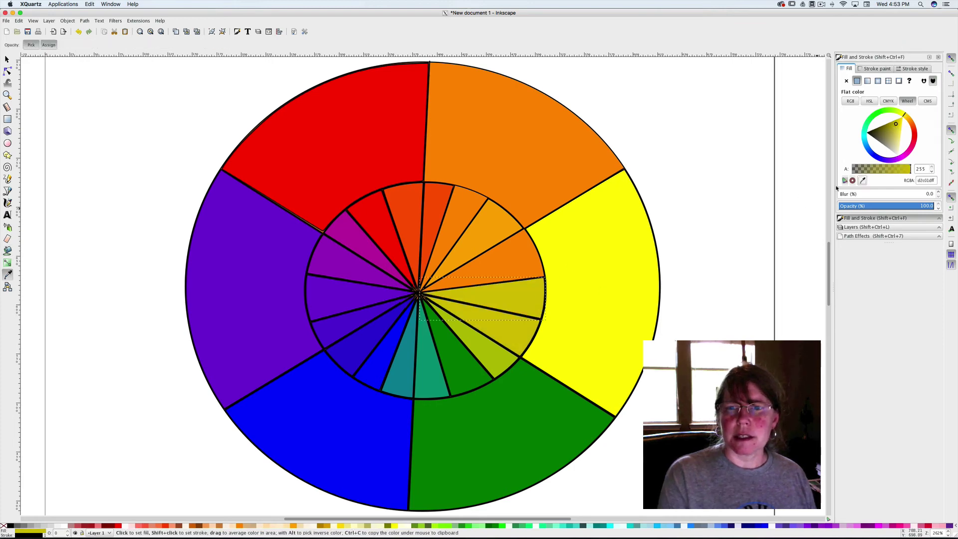
left_click(603, 261)
key("shift+F7")
left_click(515, 263)
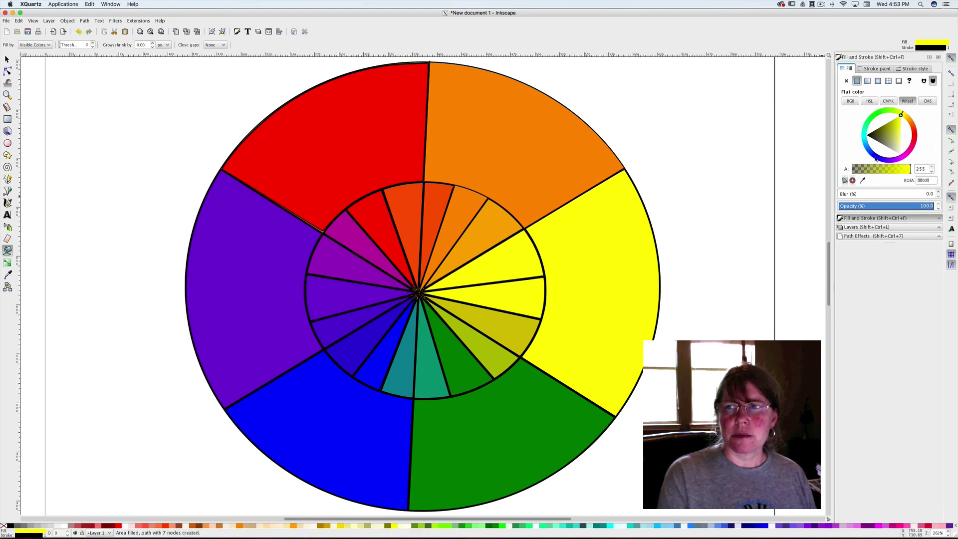
left_click_drag(901, 114, 904, 117)
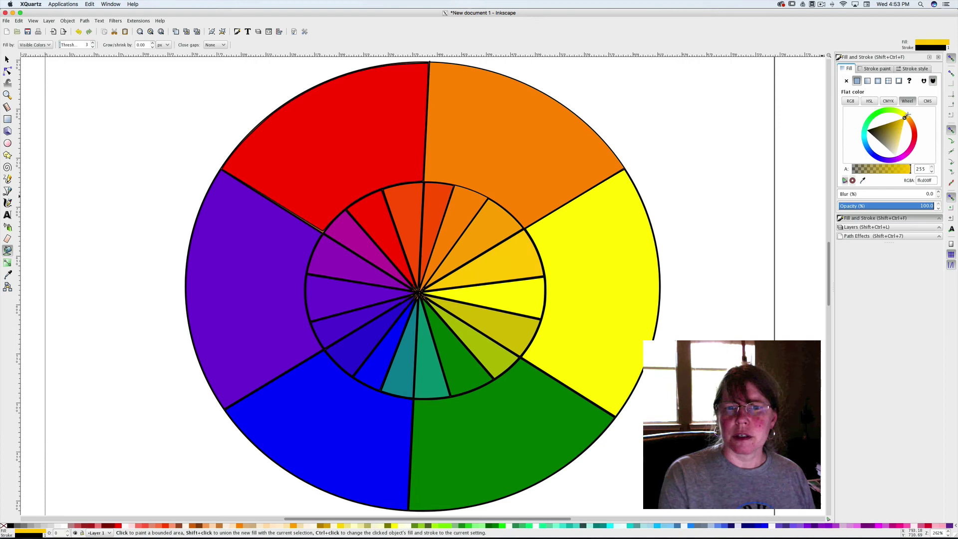